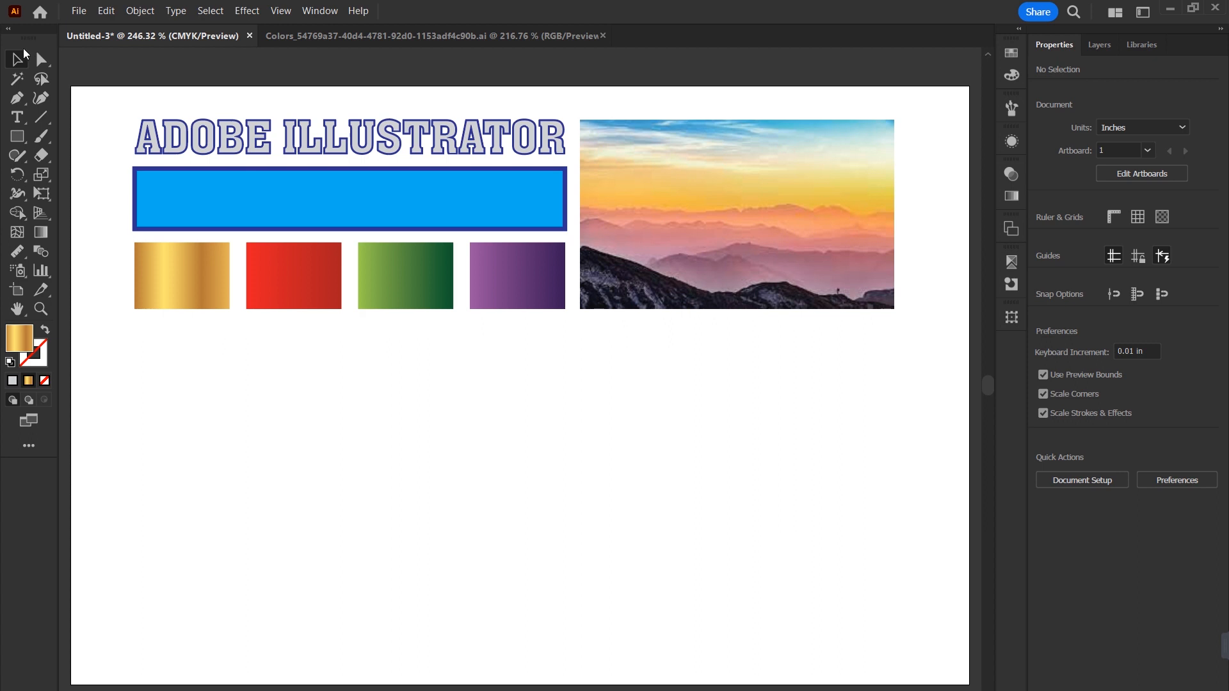
Step: Add a Lorem ipsum text in the artboard's empty lower area and set its font to Jameel Noori Nastaleeq
{"action": "left_click", "coordinate": [19, 252]}
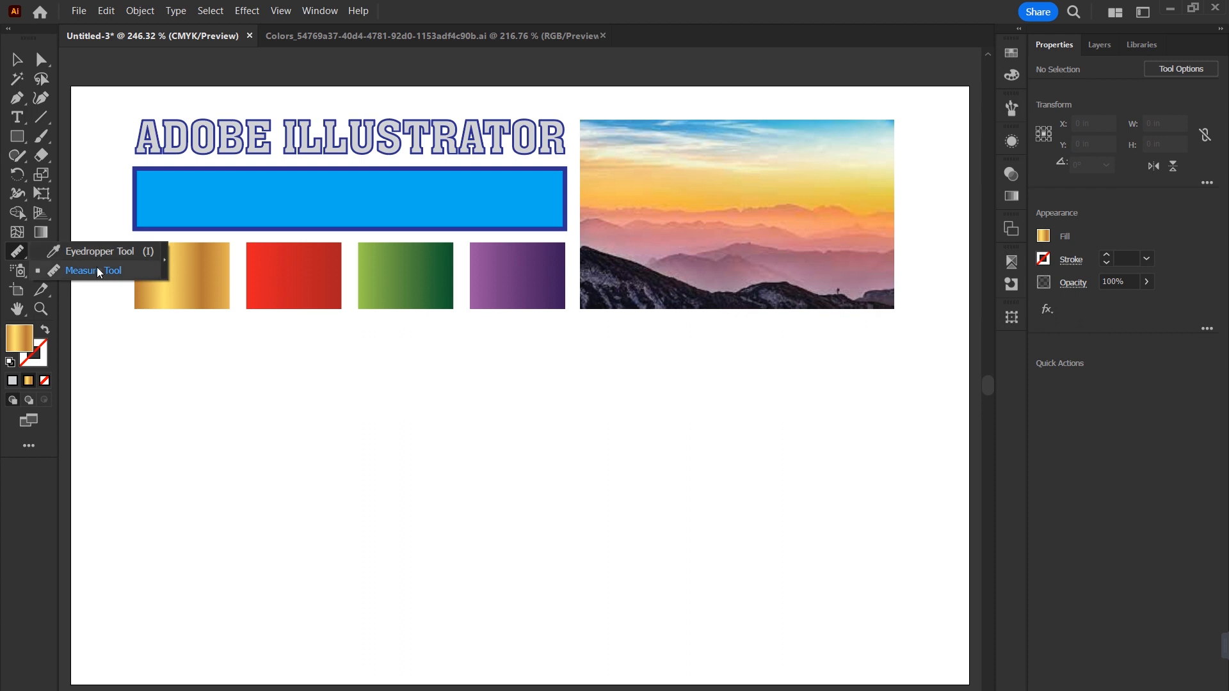
{"action": "key", "text": "i"}
{"action": "key", "text": "t"}
{"action": "left_click", "coordinate": [430, 522]}
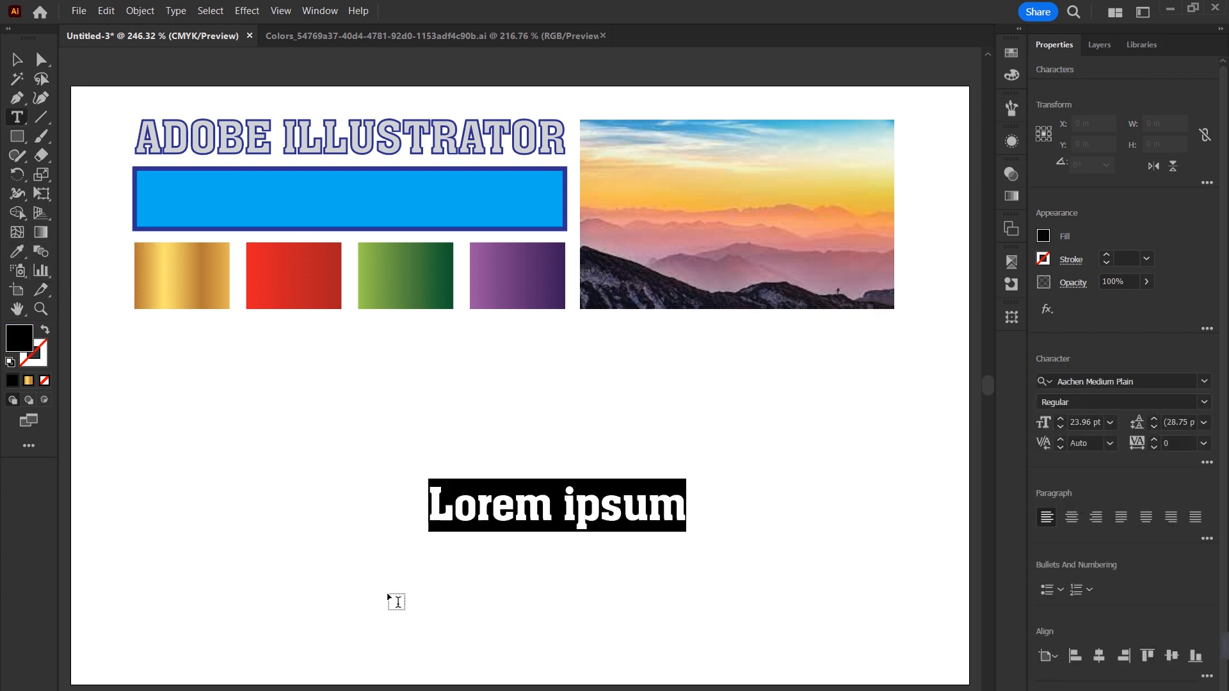
{"action": "left_click", "coordinate": [1204, 382]}
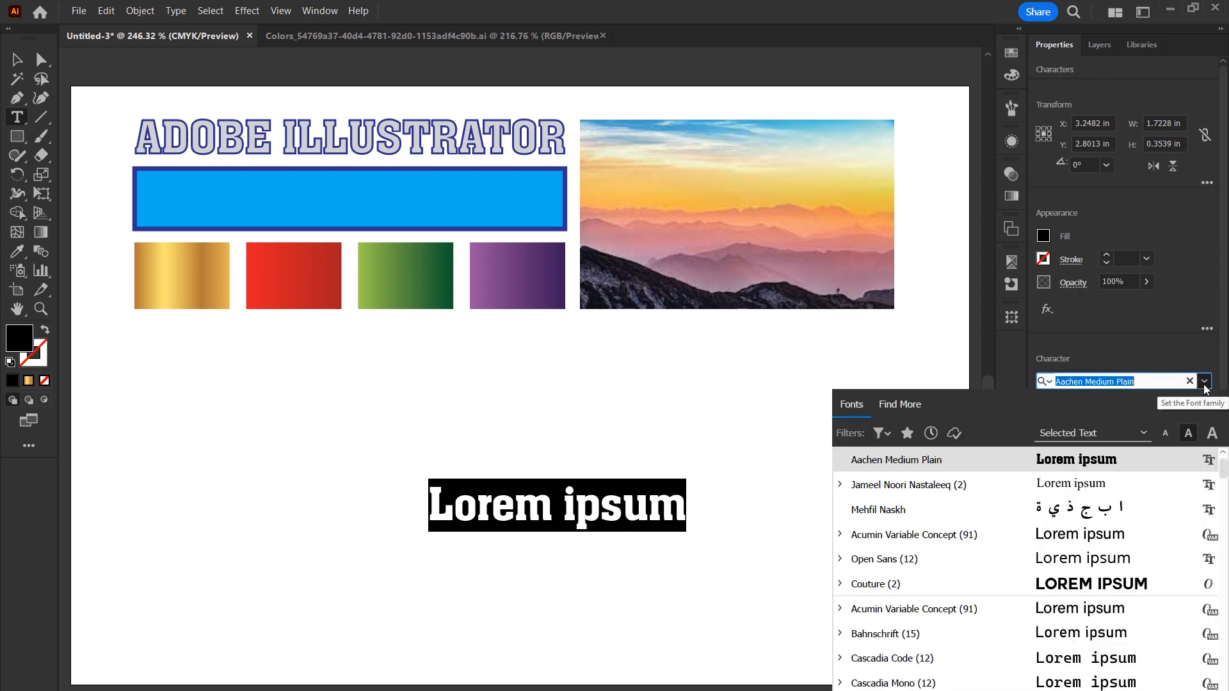
{"action": "left_click", "coordinate": [1064, 485]}
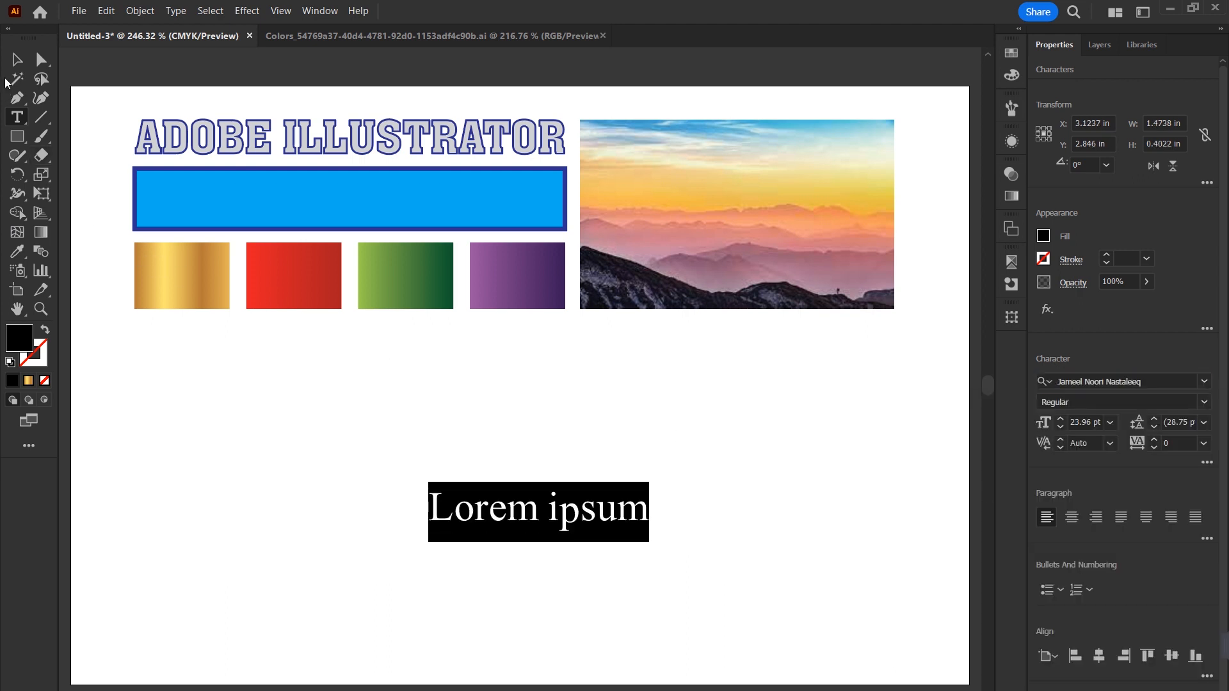
Step: Scale the Lorem ipsum text down to about 17.5 pt and deselect it
{"action": "left_click", "coordinate": [17, 59]}
{"action": "left_click_drag", "start_coordinate": [635, 530], "coordinate": [590, 526]}
{"action": "left_click", "coordinate": [622, 470]}
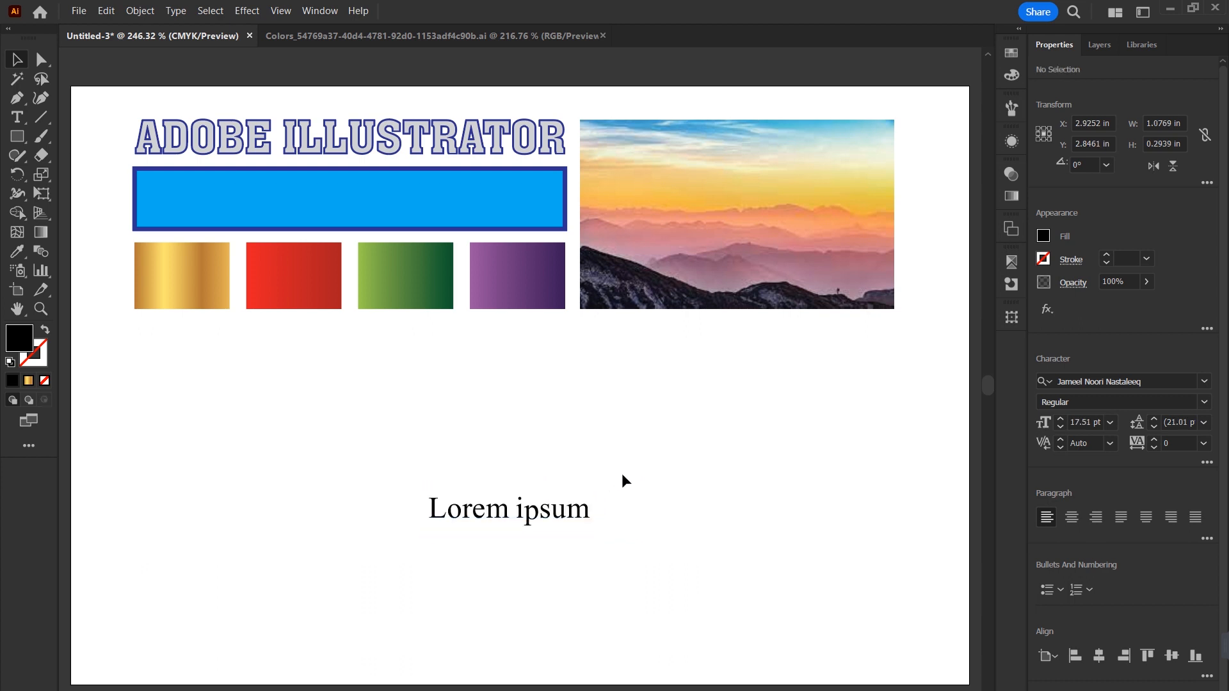
Step: Set the tracking of the ADOBE ILLUSTRATOR heading to 500
{"action": "left_click", "coordinate": [485, 146]}
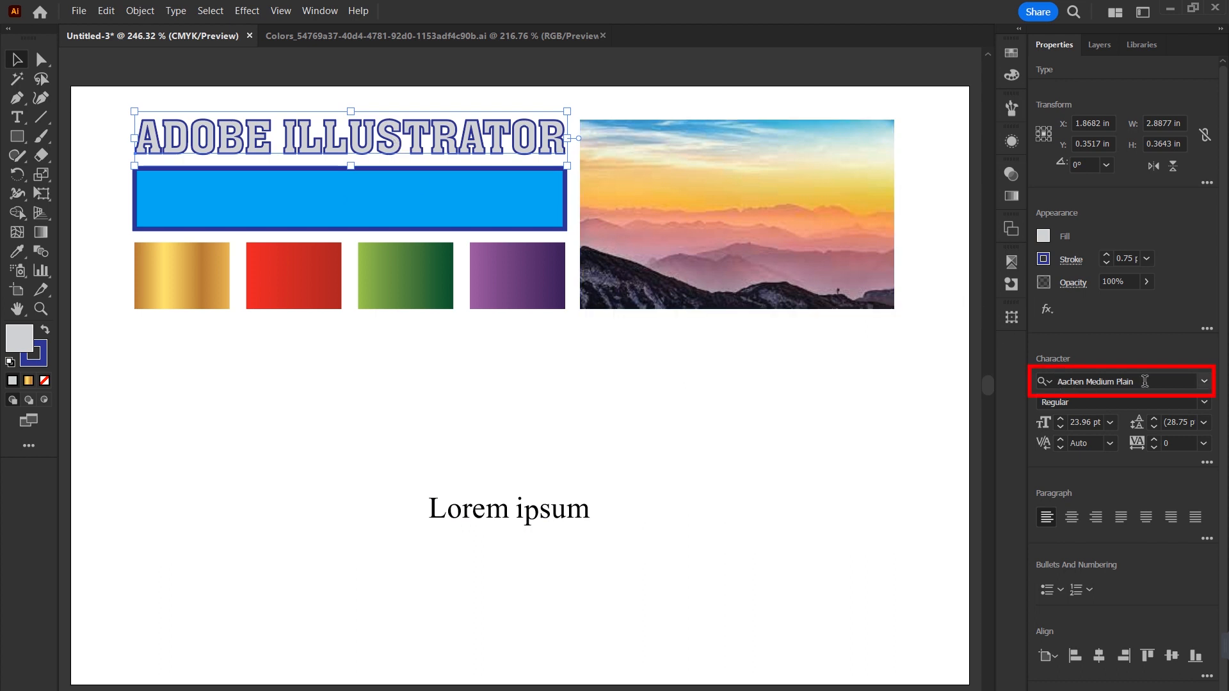
{"action": "left_click", "coordinate": [1088, 383]}
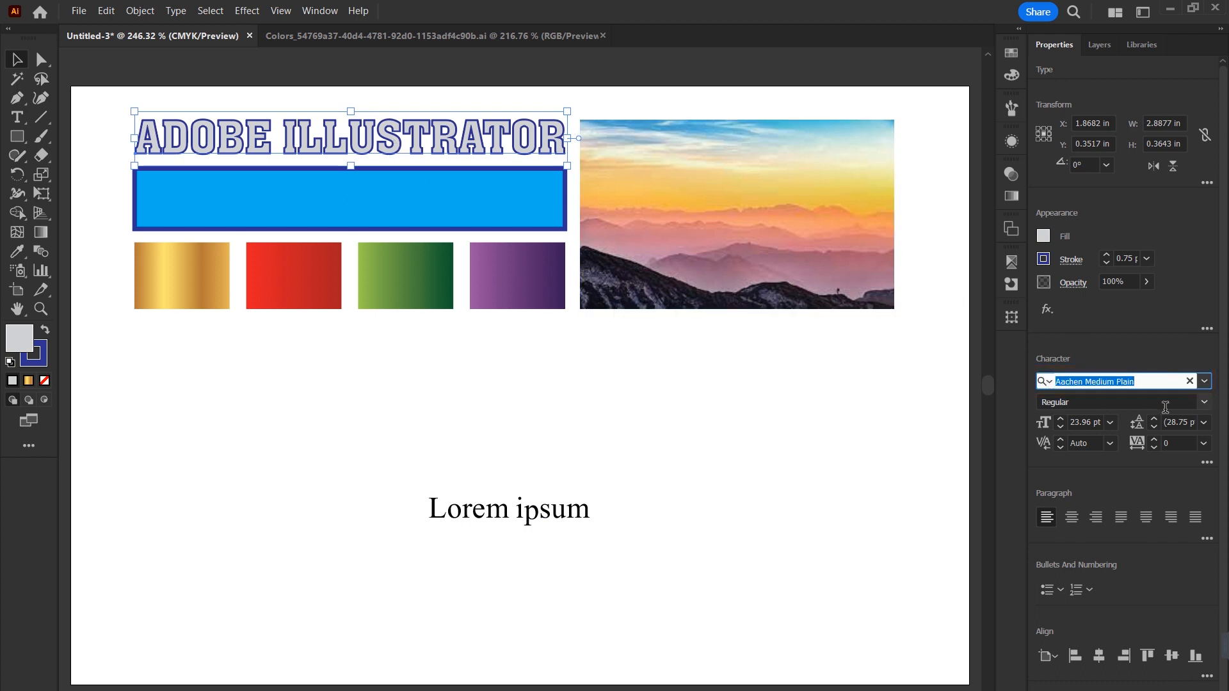
{"action": "left_click", "coordinate": [1067, 417]}
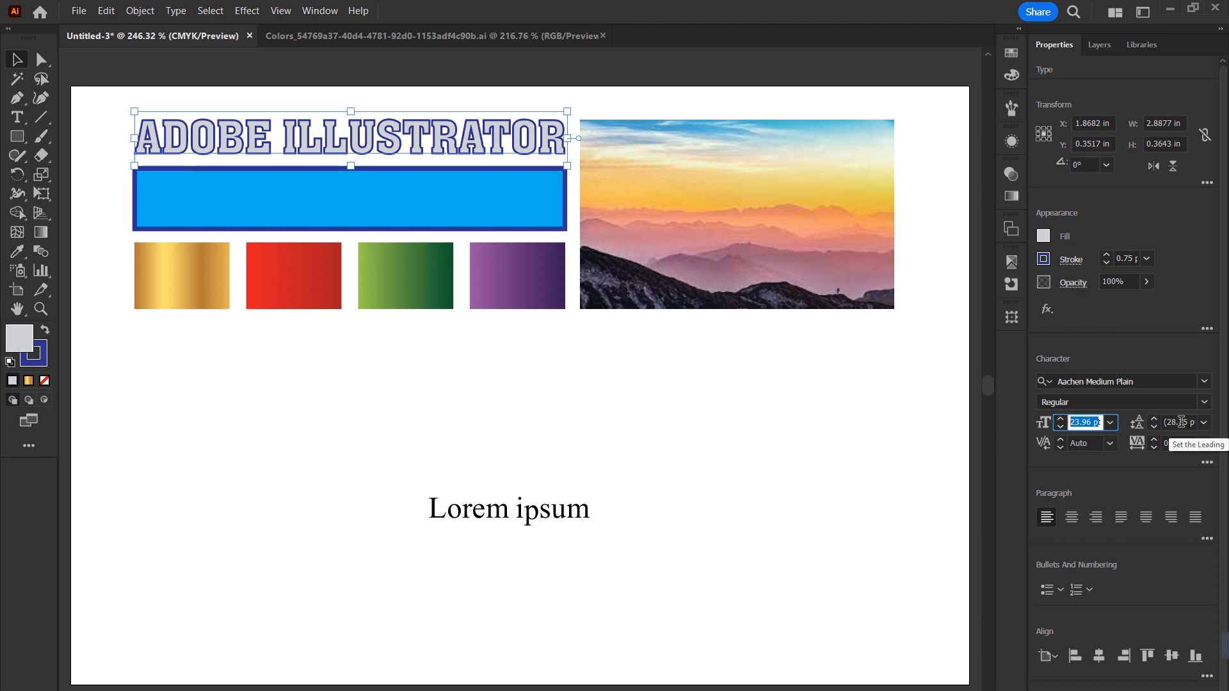
{"action": "left_click", "coordinate": [1173, 443]}
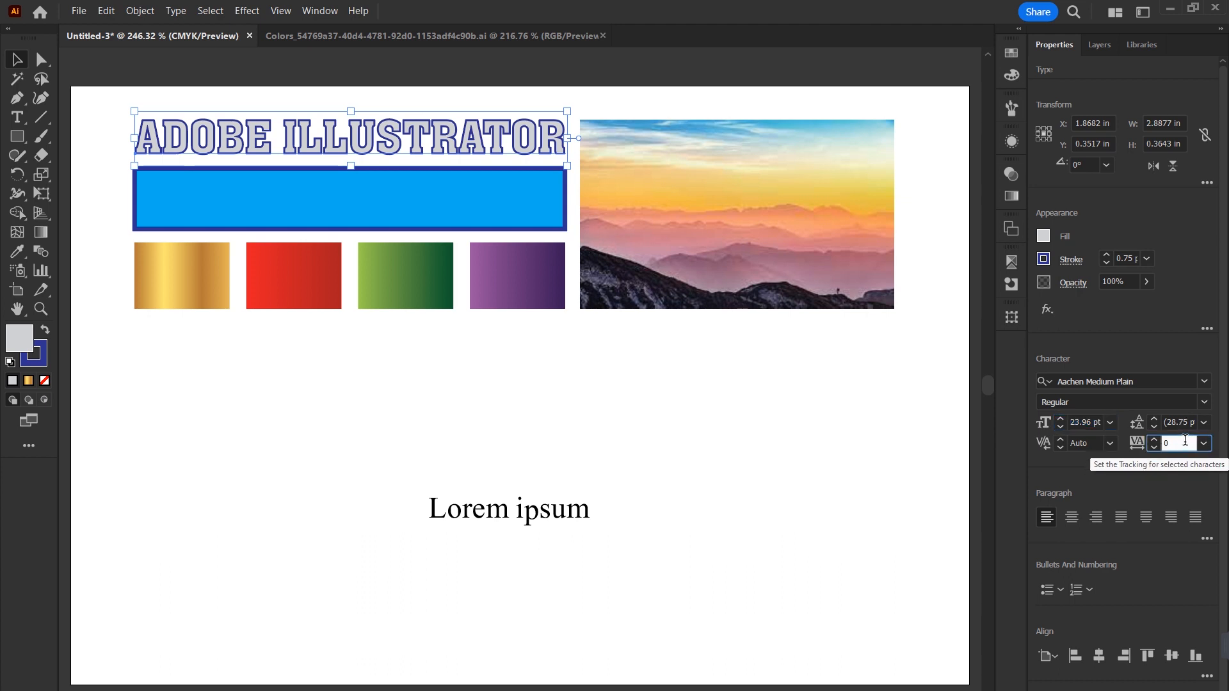
{"action": "key", "text": "Up"}
{"action": "key", "text": "Up"}
{"action": "key", "text": "Up"}
{"action": "key", "text": "Up"}
{"action": "key", "text": "Up"}
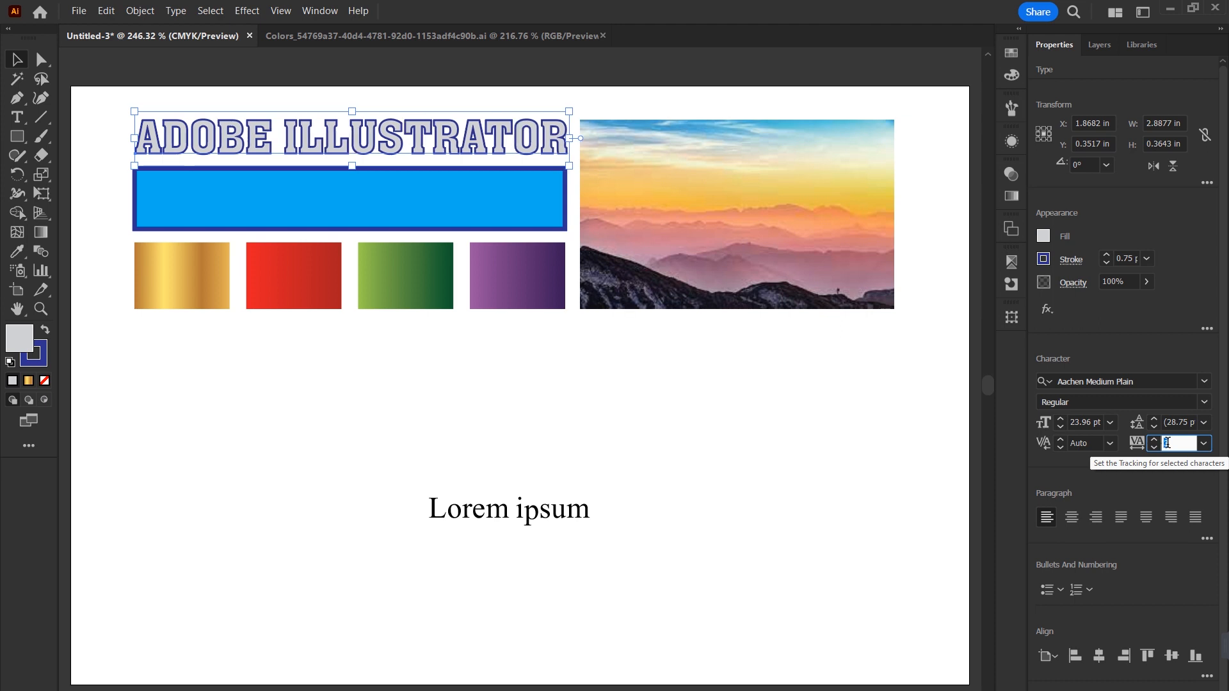
{"action": "type", "text": "500"}
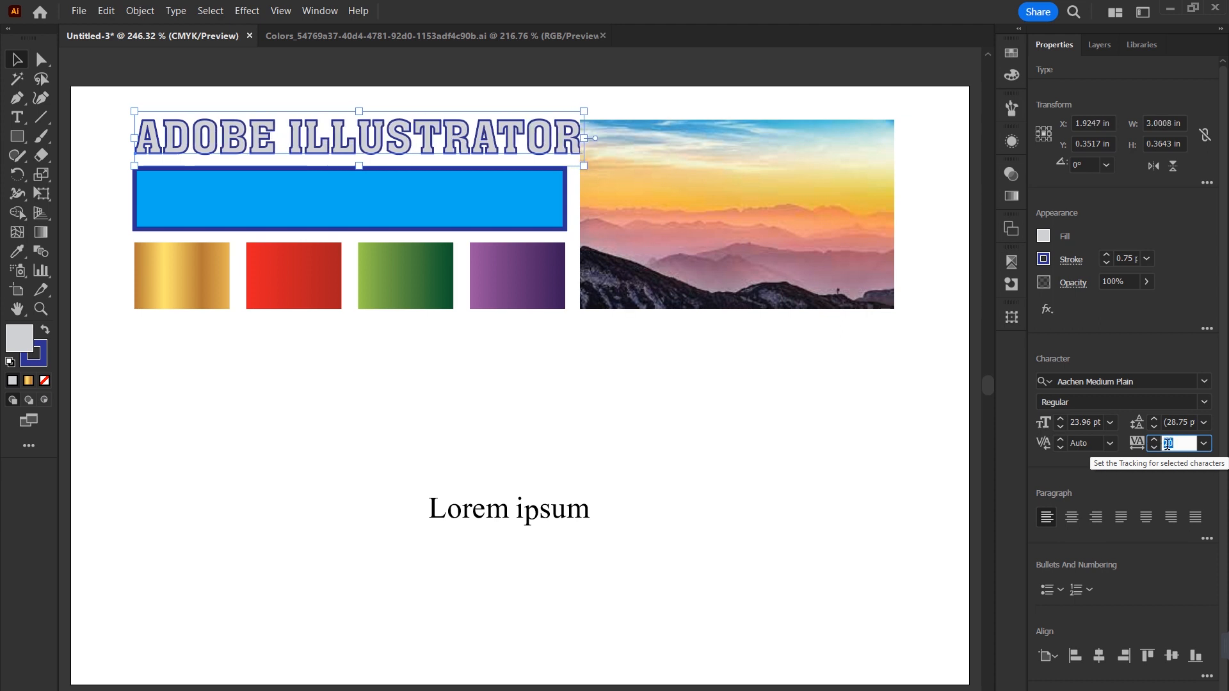
{"action": "key", "text": "Return"}
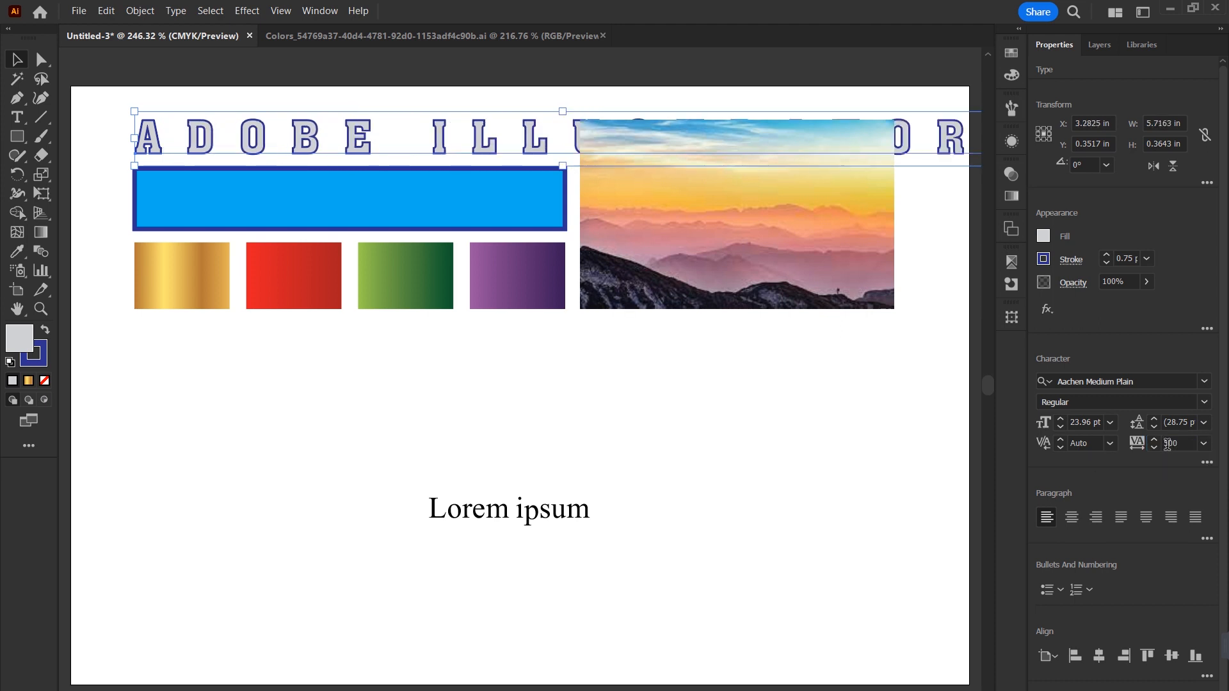
Step: Set the tracking of the ADOBE ILLUSTRATOR heading to 100
{"action": "double_click", "coordinate": [1168, 444]}
{"action": "type", "text": "100"}
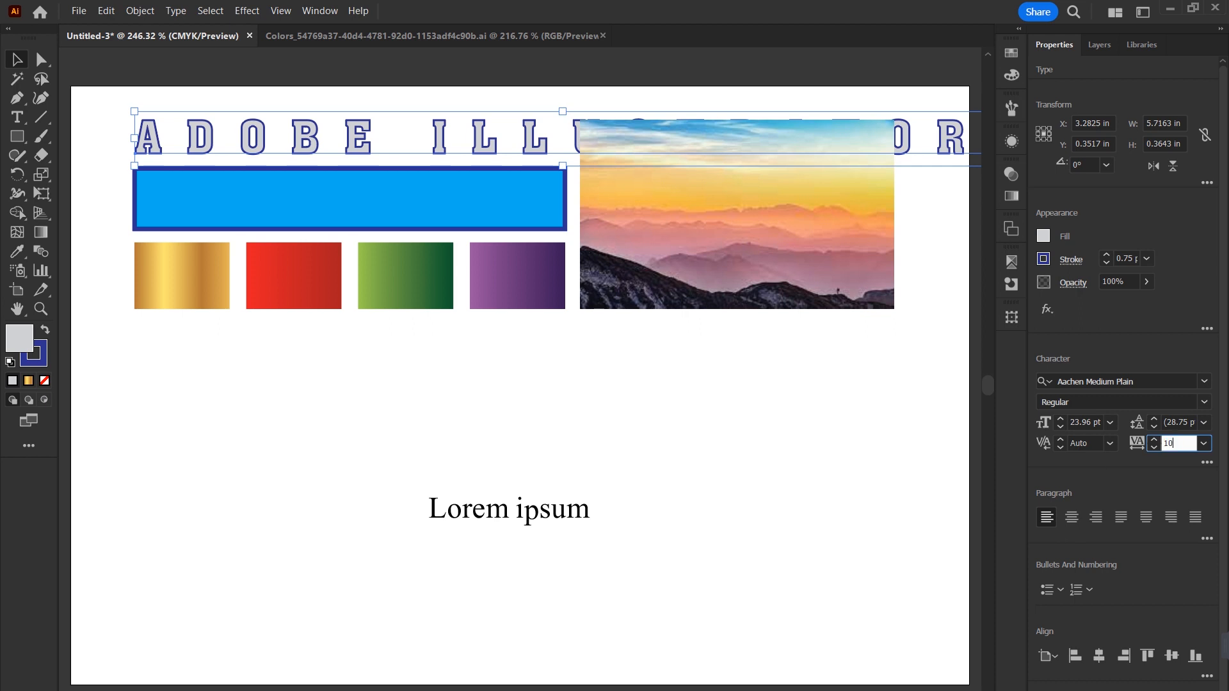
{"action": "key", "text": "Return"}
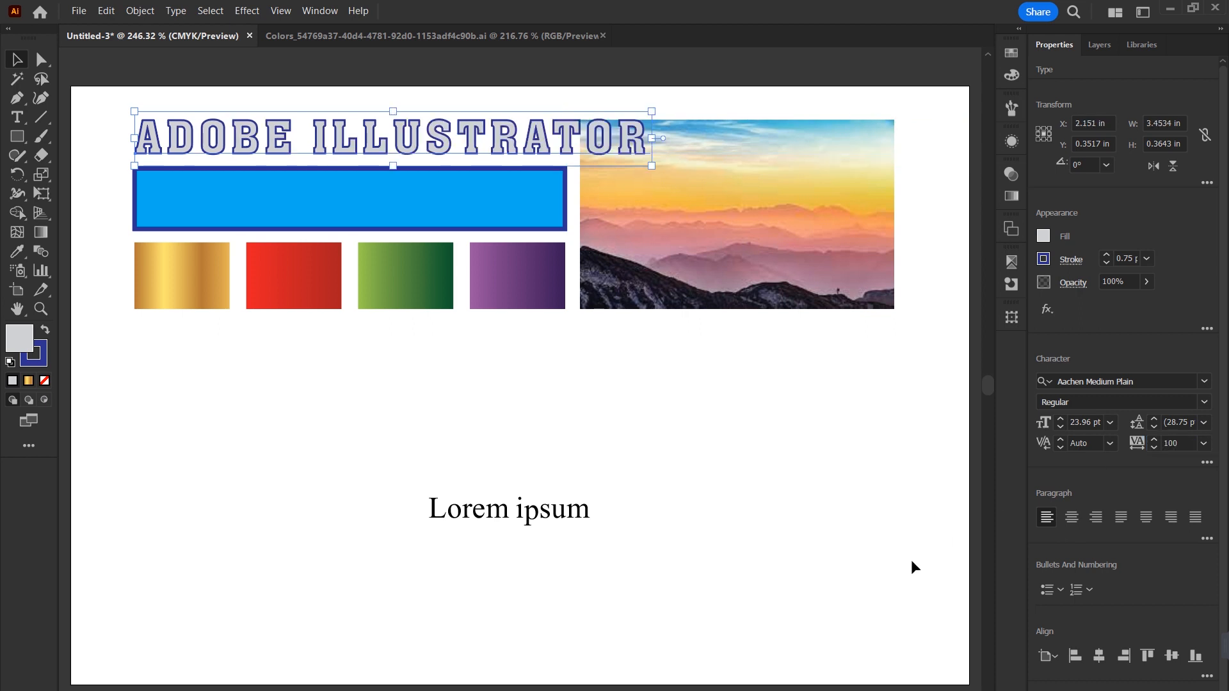
Step: Move the Lorem ipsum text slightly down and right, and copy the ADOBE ILLUSTRATOR heading's style onto it with the Eyedropper
{"action": "left_click_drag", "start_coordinate": [577, 512], "coordinate": [612, 560]}
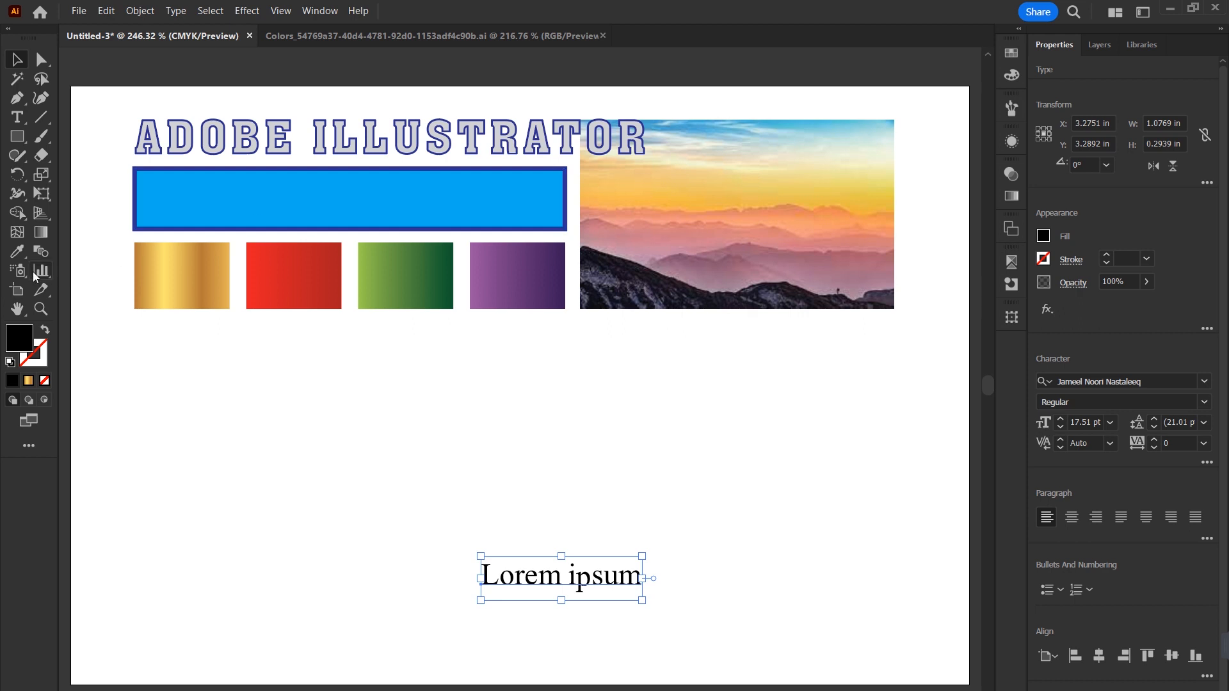
{"action": "left_click", "coordinate": [13, 256]}
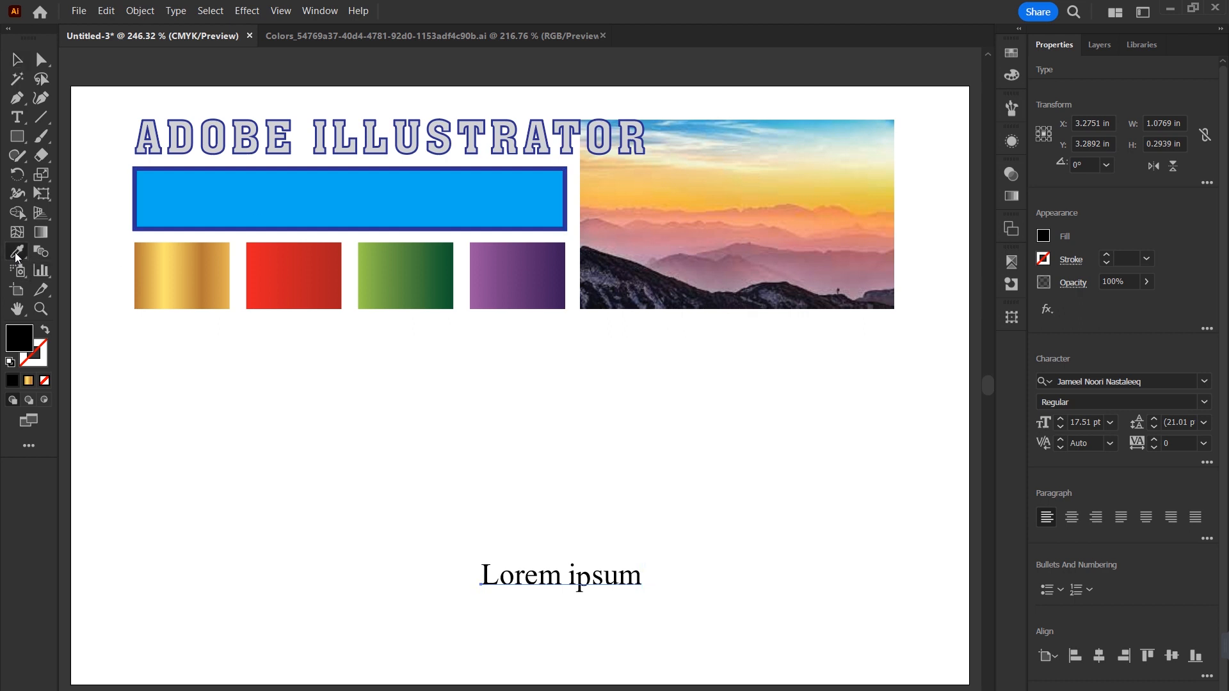
{"action": "left_click", "coordinate": [525, 146]}
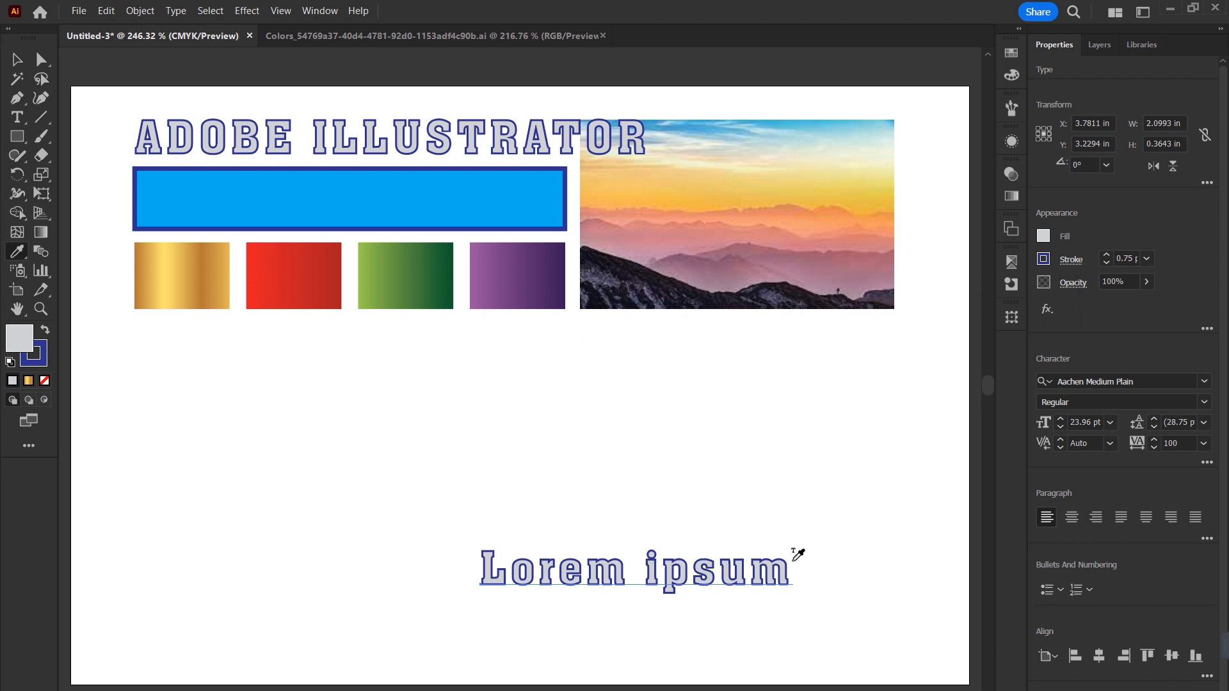
Step: With the Appearance settings shown, sample the blue rectangle and the green gradient rectangle onto the Lorem ipsum text with the Eyedropper
{"action": "left_click", "coordinate": [1009, 55]}
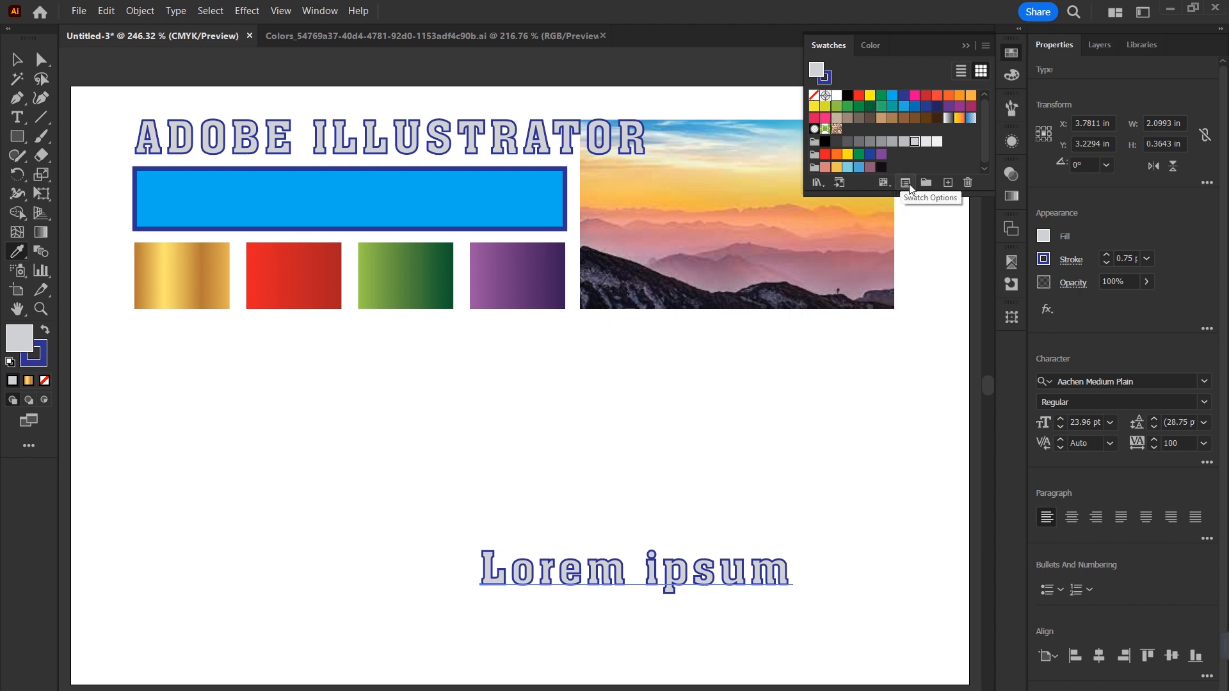
{"action": "left_click", "coordinate": [1016, 148]}
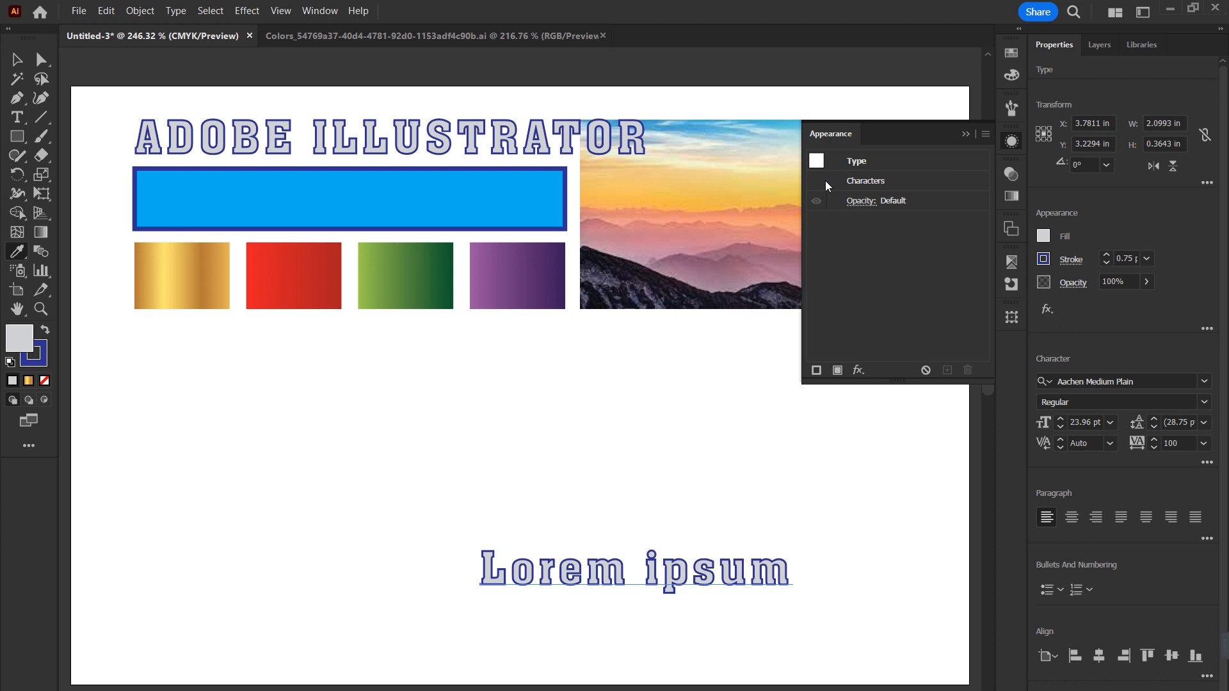
{"action": "left_click", "coordinate": [19, 61]}
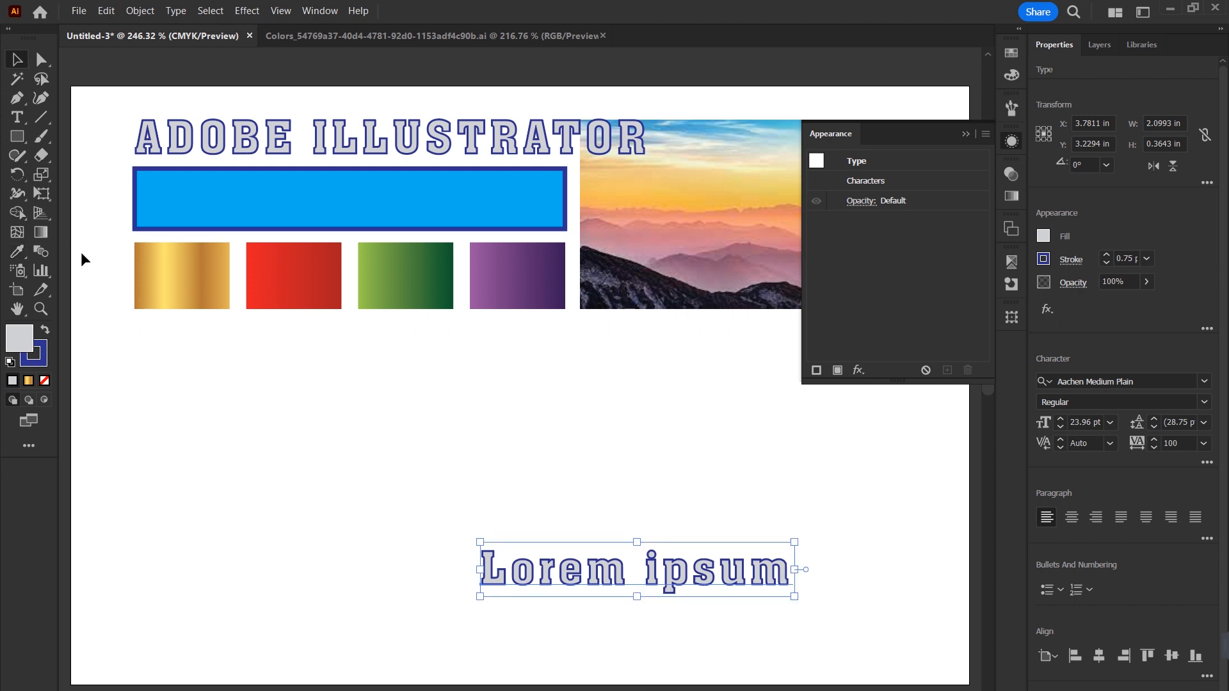
{"action": "left_click", "coordinate": [19, 254]}
{"action": "left_click", "coordinate": [331, 202]}
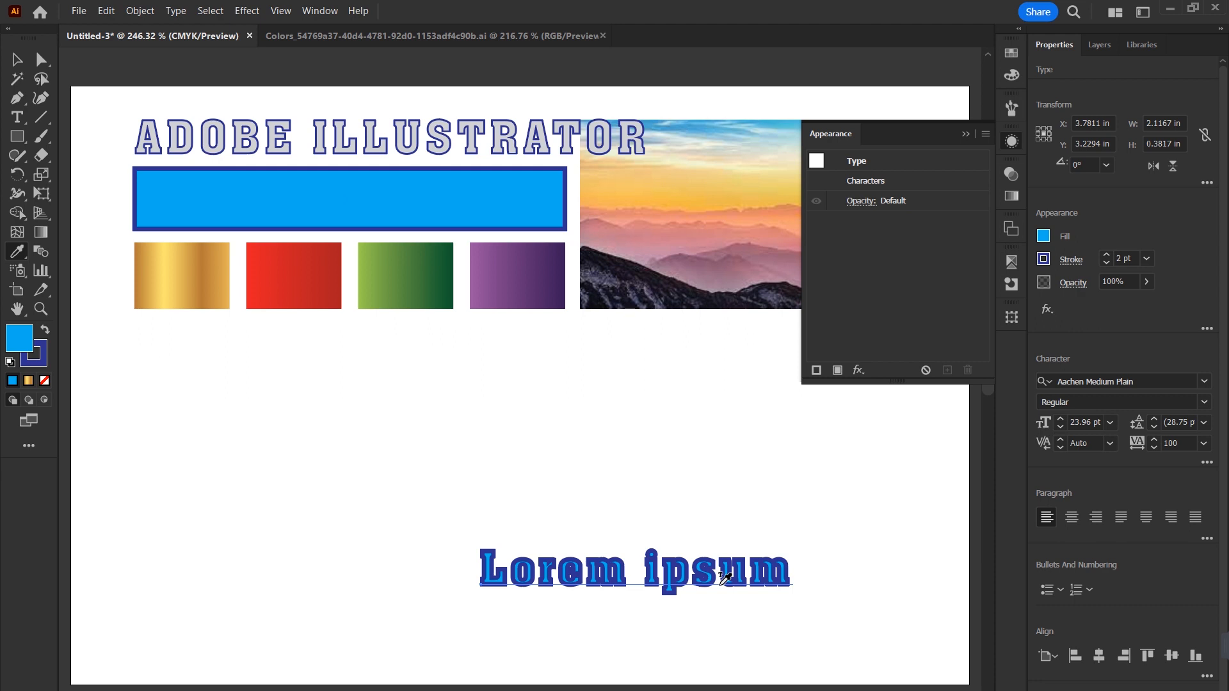
{"action": "left_click", "coordinate": [403, 269]}
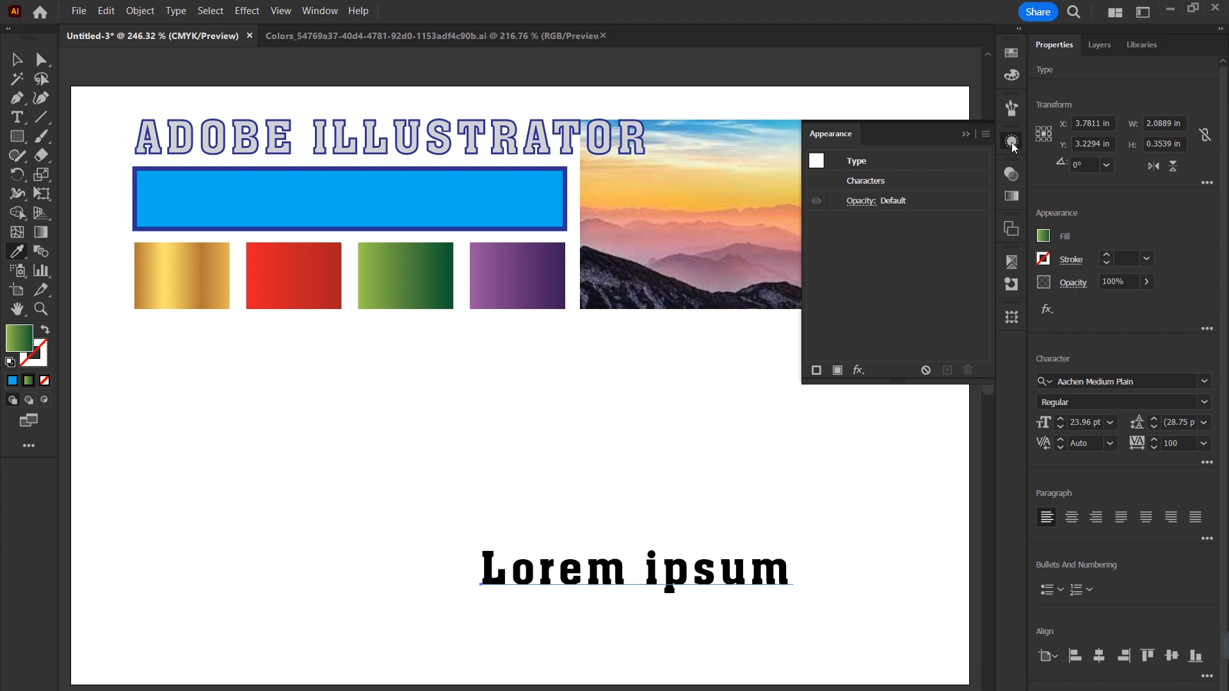
{"action": "key", "text": "ctrl+z"}
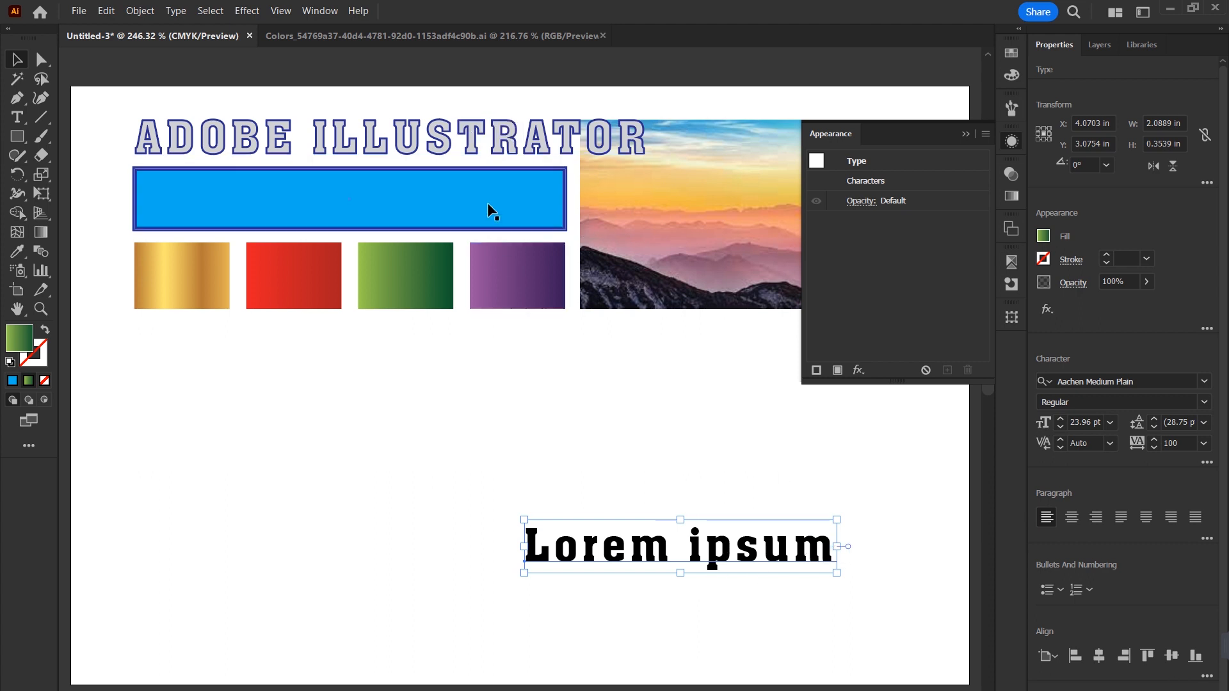
Step: Add a second Lorem ipsum text in Acumin Variable Concept and place a duplicate of it above and to the right
{"action": "left_click", "coordinate": [467, 135]}
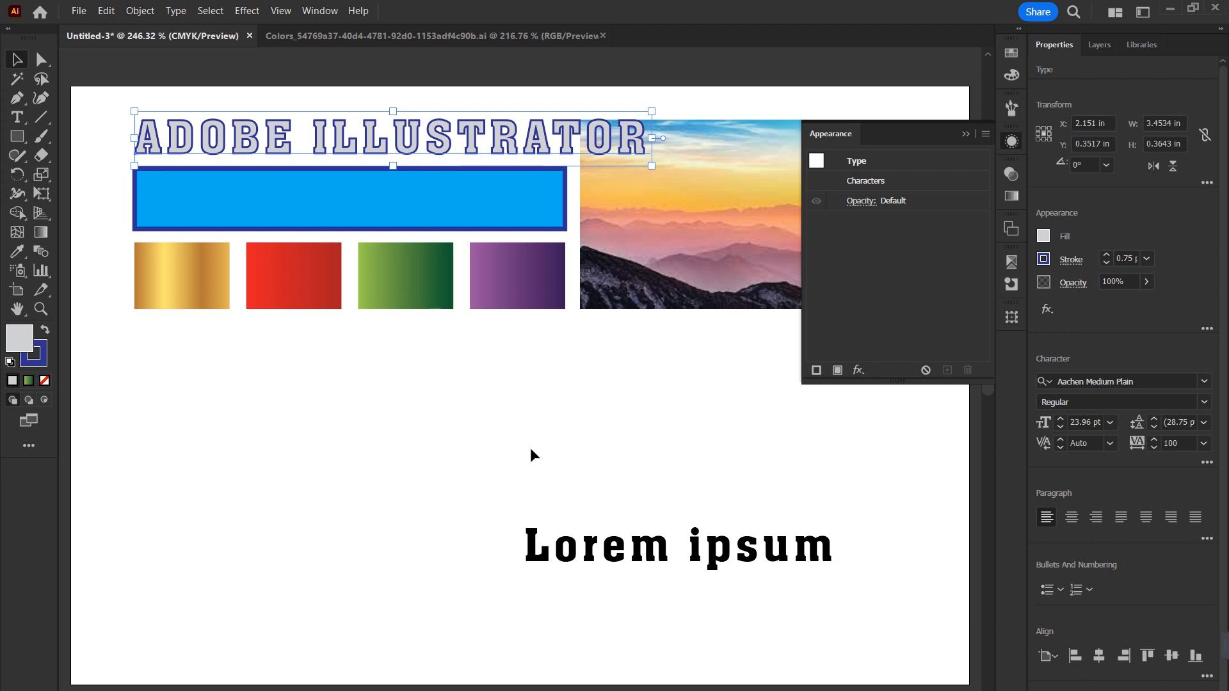
{"action": "left_click", "coordinate": [17, 117]}
{"action": "left_click", "coordinate": [289, 499]}
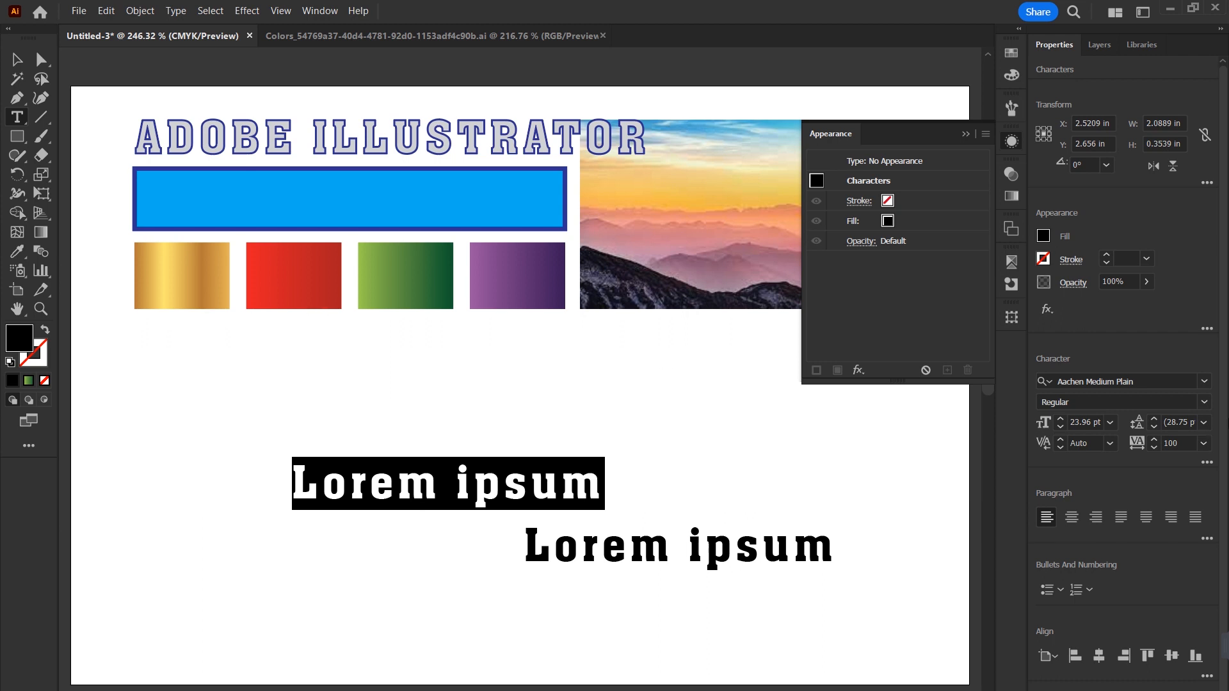
{"action": "left_click", "coordinate": [1204, 381]}
{"action": "left_click", "coordinate": [1050, 510]}
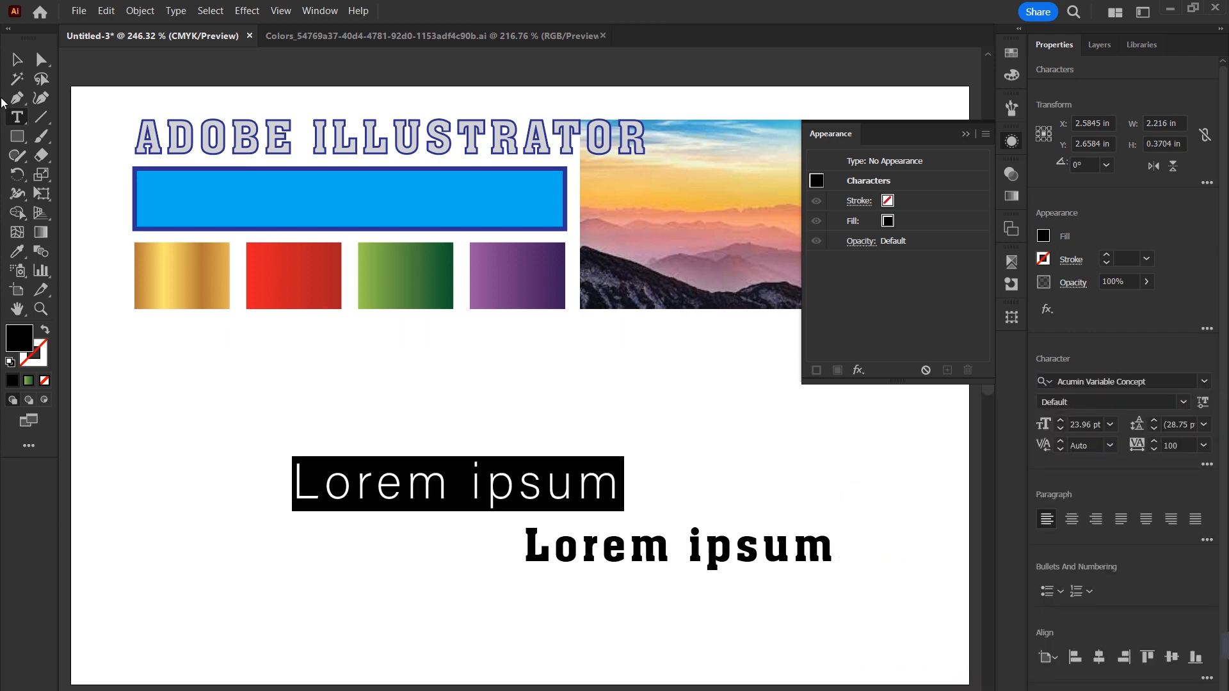
{"action": "key", "text": "Escape"}
{"action": "left_click_drag", "start_coordinate": [609, 490], "coordinate": [772, 441]}
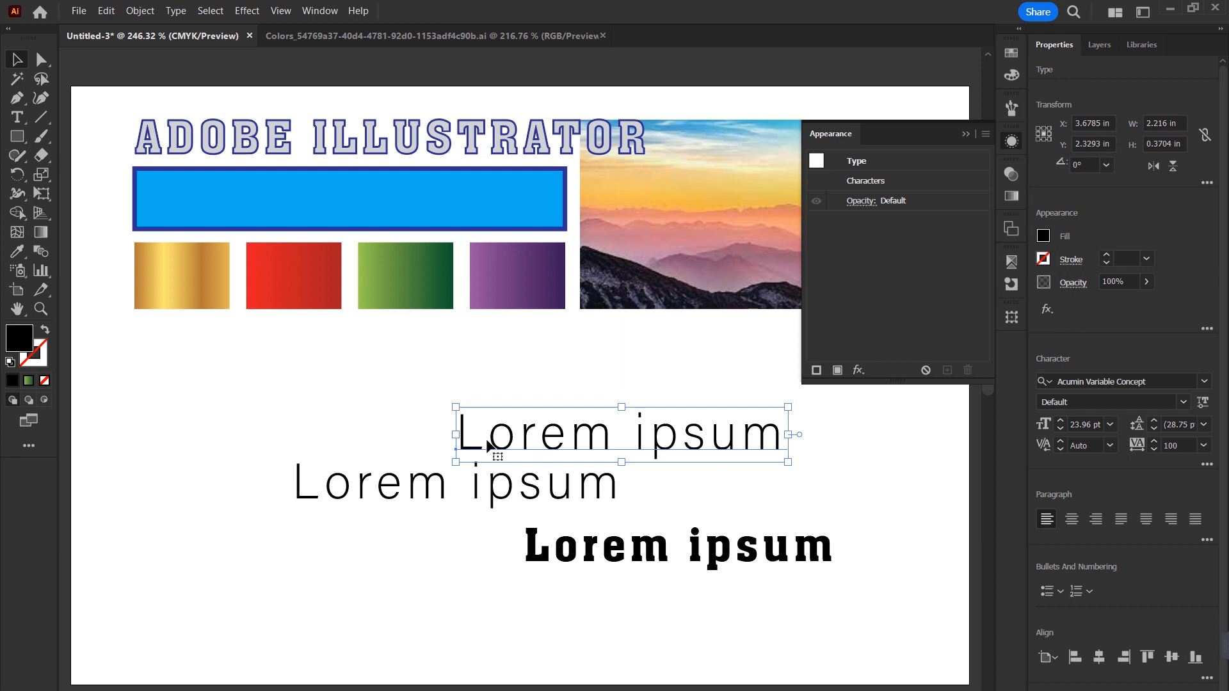
Step: Select the ADOBE ILLUSTRATOR heading and apply its sampled appearance to all three Lorem ipsum texts with the Eyedropper
{"action": "left_click", "coordinate": [412, 157]}
{"action": "left_click", "coordinate": [17, 251]}
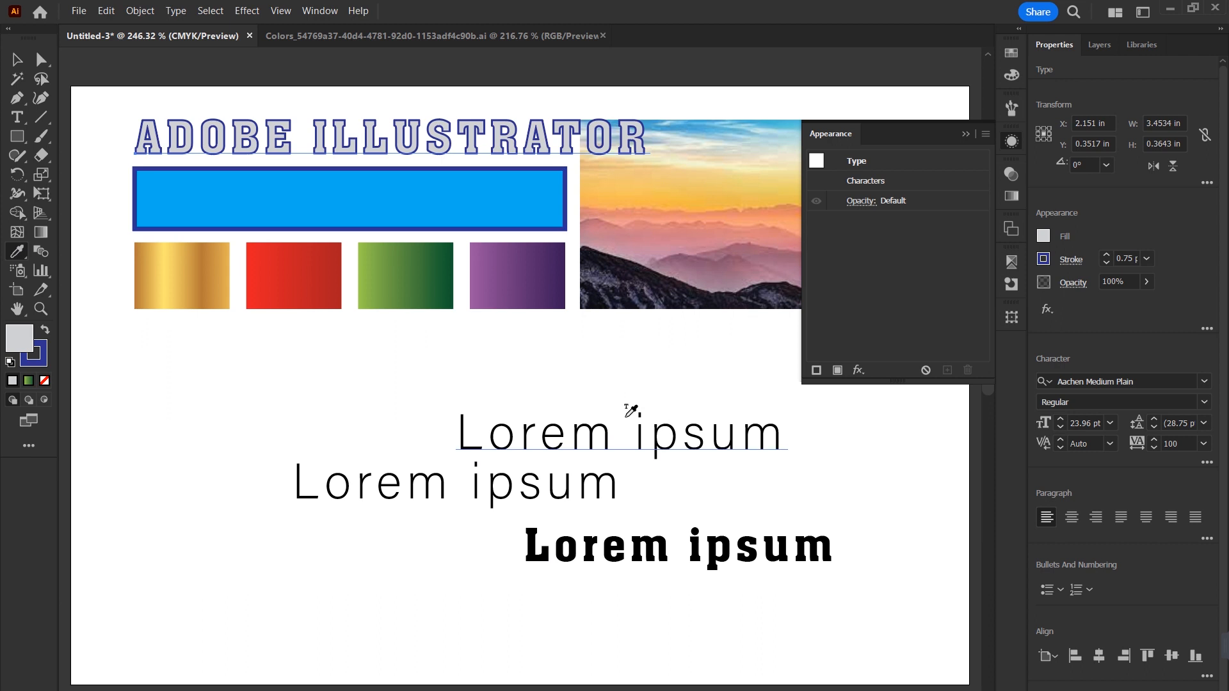
{"action": "key", "text": "alt"}
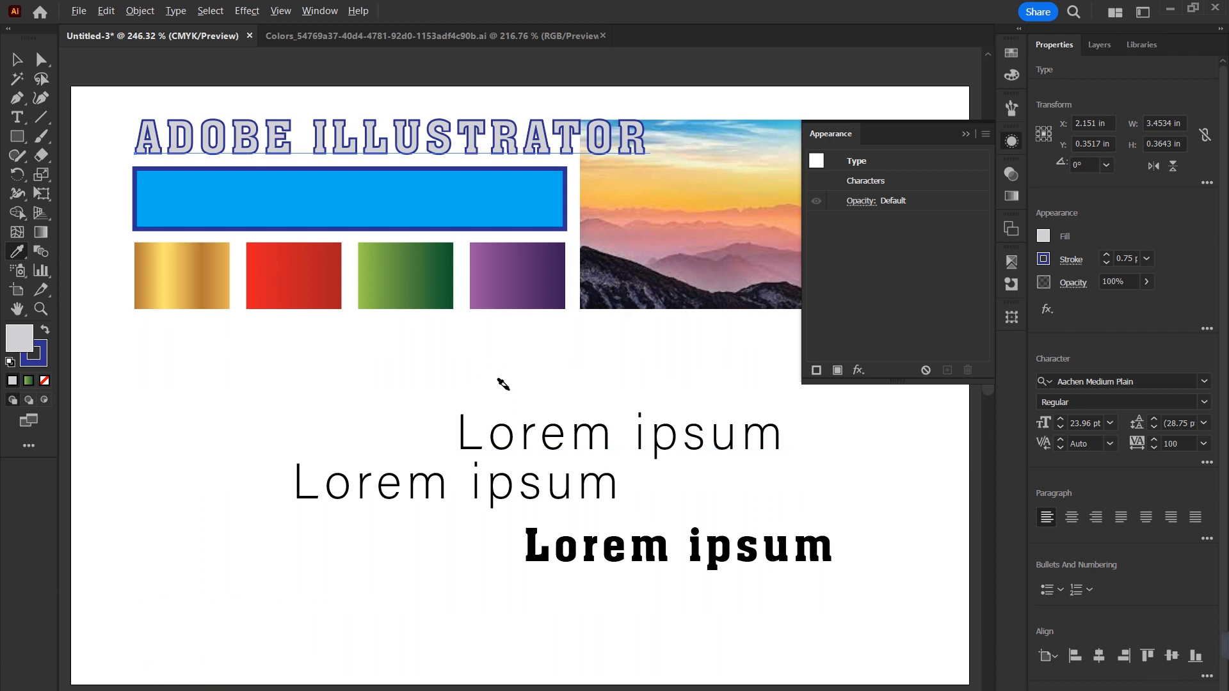
{"action": "left_click", "coordinate": [493, 422], "text": "alt"}
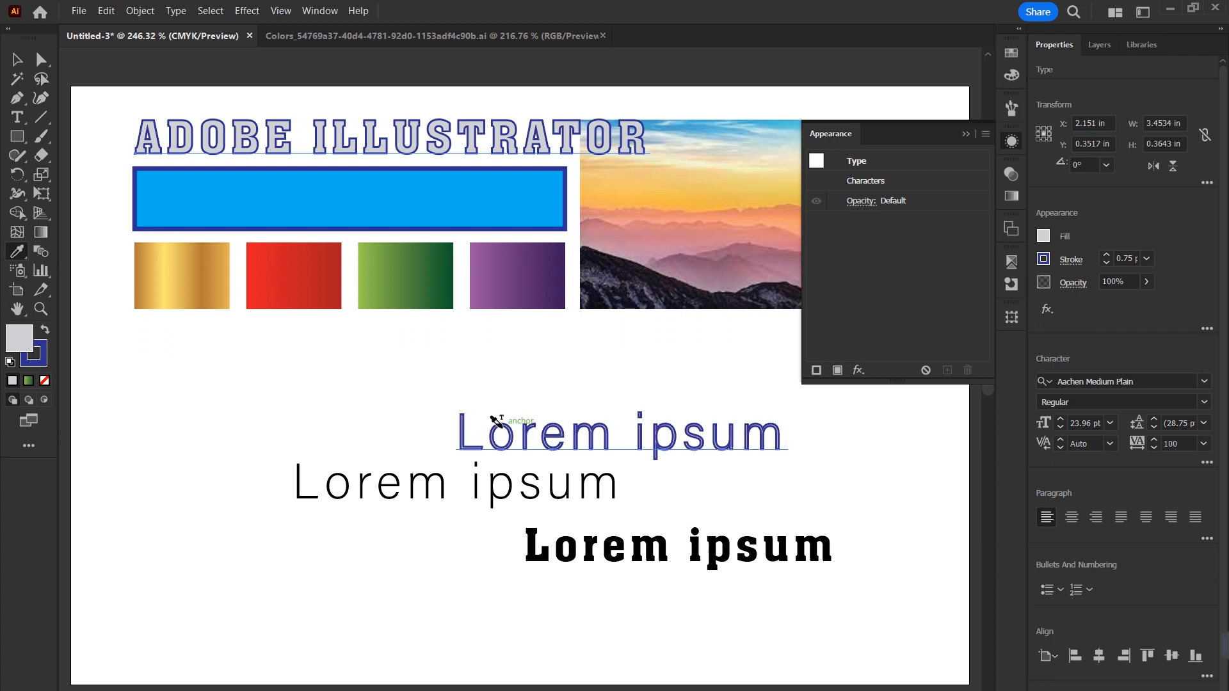
{"action": "left_click", "coordinate": [490, 468], "text": "alt"}
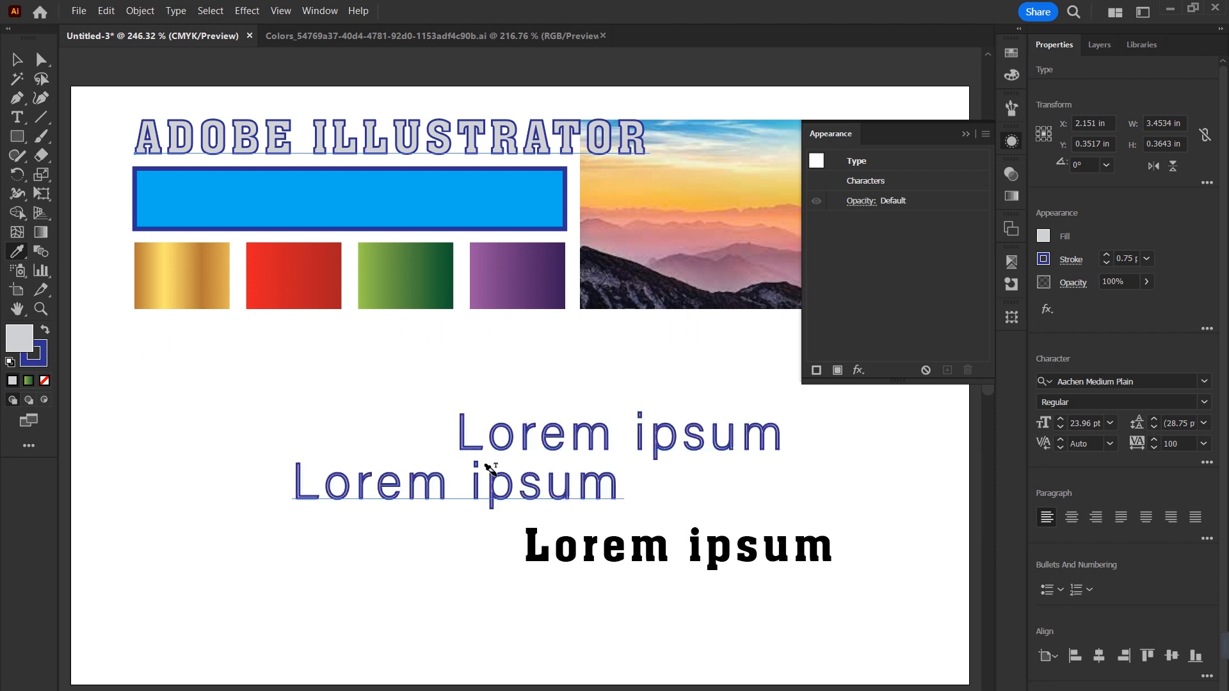
{"action": "left_click", "coordinate": [562, 535], "text": "alt"}
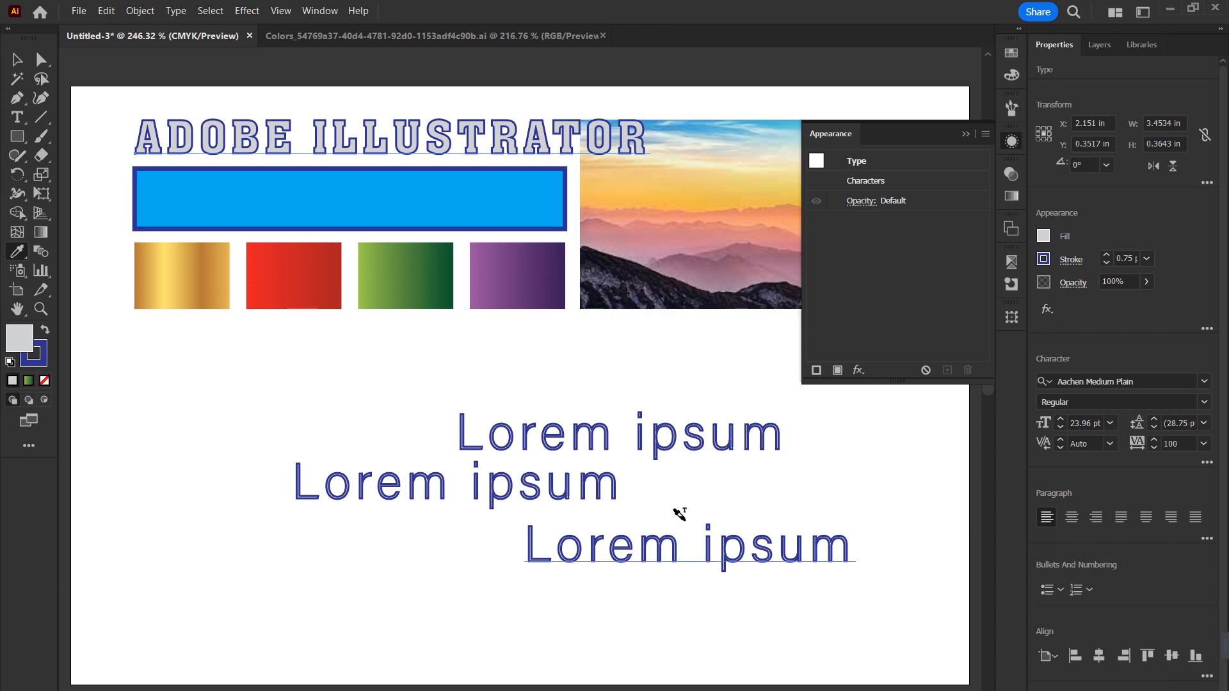
Step: Select all three Lorem ipsum texts and delete them
{"action": "key", "text": "v"}
{"action": "left_click_drag", "start_coordinate": [528, 442], "coordinate": [535, 470]}
{"action": "key", "text": "Delete"}
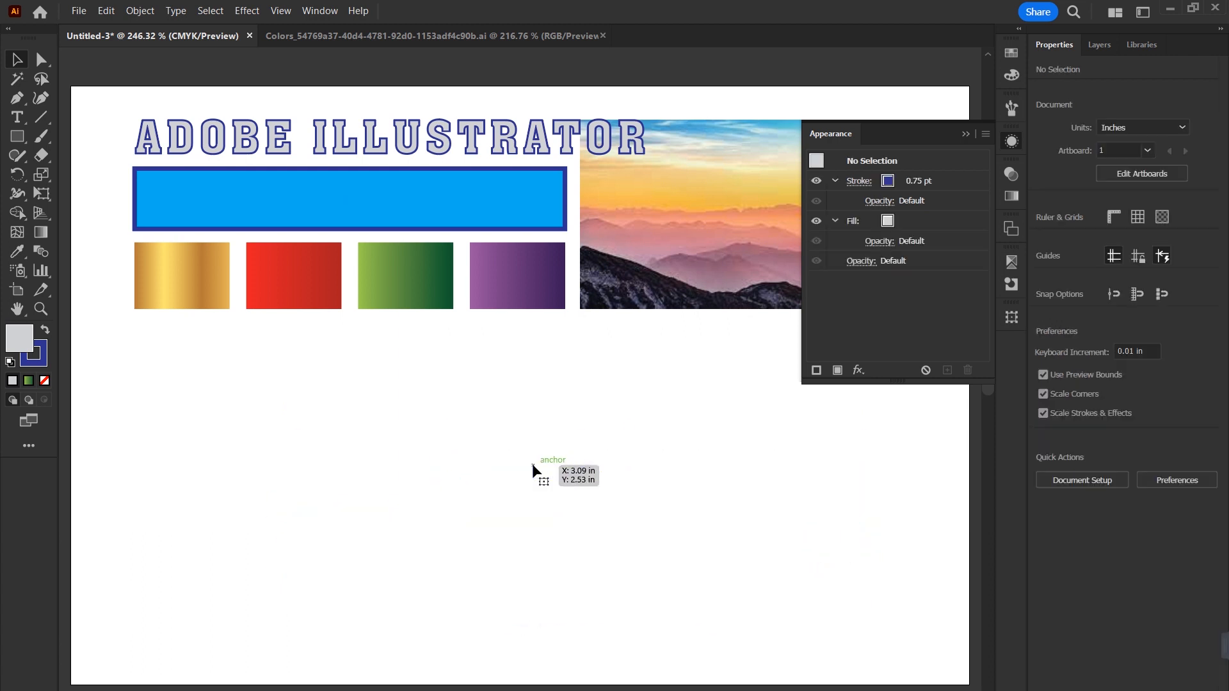
Step: Draw four separate rectangles of different sizes in the artboard's lower half, the smallest about 0.43 by 0.30 in
{"action": "left_click", "coordinate": [17, 136]}
{"action": "left_click_drag", "start_coordinate": [229, 454], "coordinate": [406, 556]}
{"action": "left_click_drag", "start_coordinate": [493, 511], "coordinate": [659, 599]}
{"action": "left_click_drag", "start_coordinate": [742, 475], "coordinate": [831, 542]}
{"action": "left_click_drag", "start_coordinate": [786, 602], "coordinate": [850, 647]}
Step: Select the red gradient swatch and apply its sampled appearance to the large rectangle in the artboard's lower left with the Eyedropper
{"action": "key", "text": "v"}
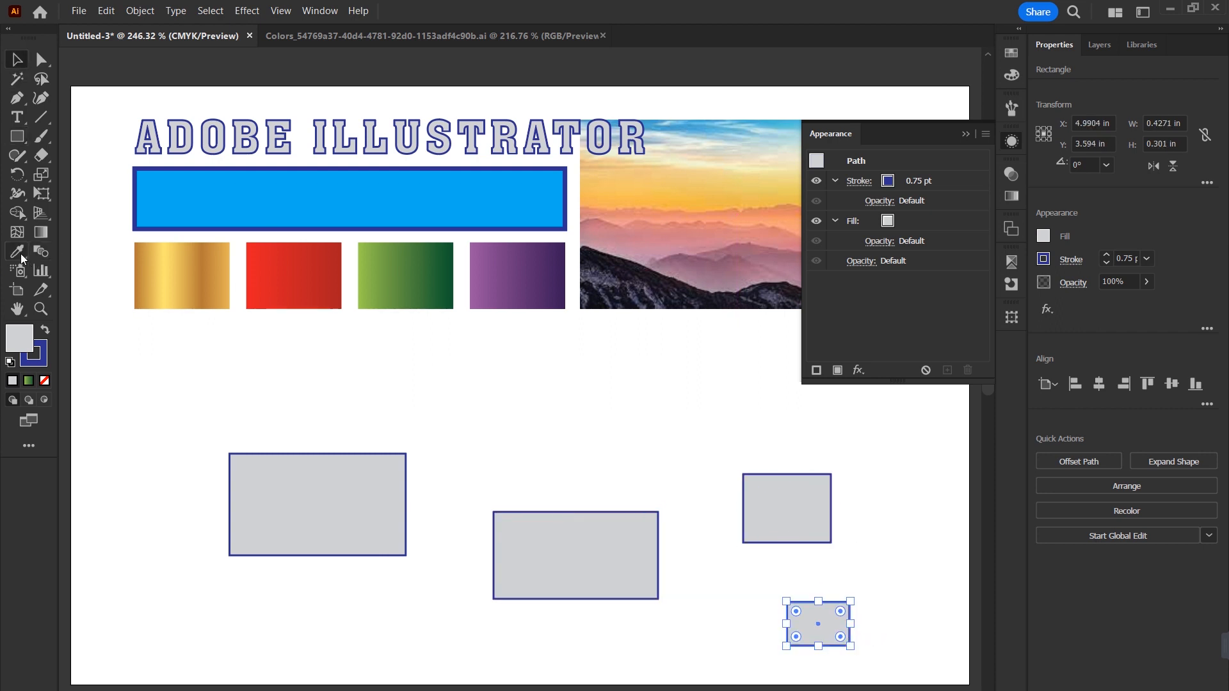
{"action": "left_click", "coordinate": [286, 291]}
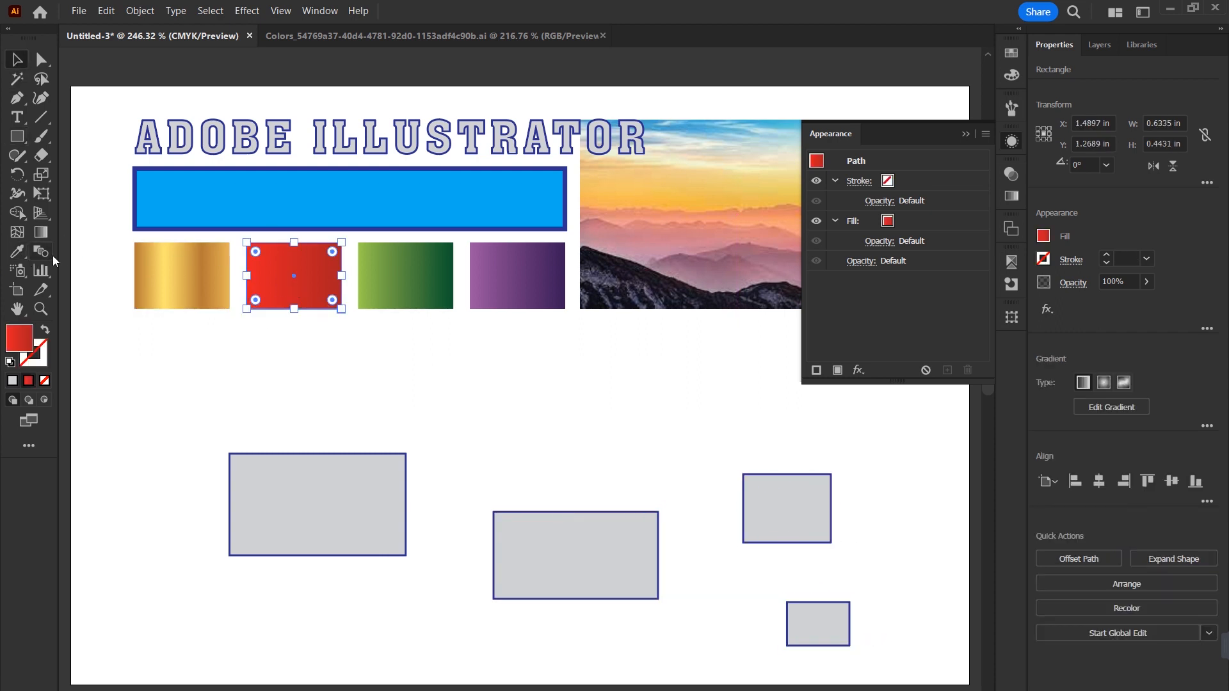
{"action": "left_click", "coordinate": [17, 253]}
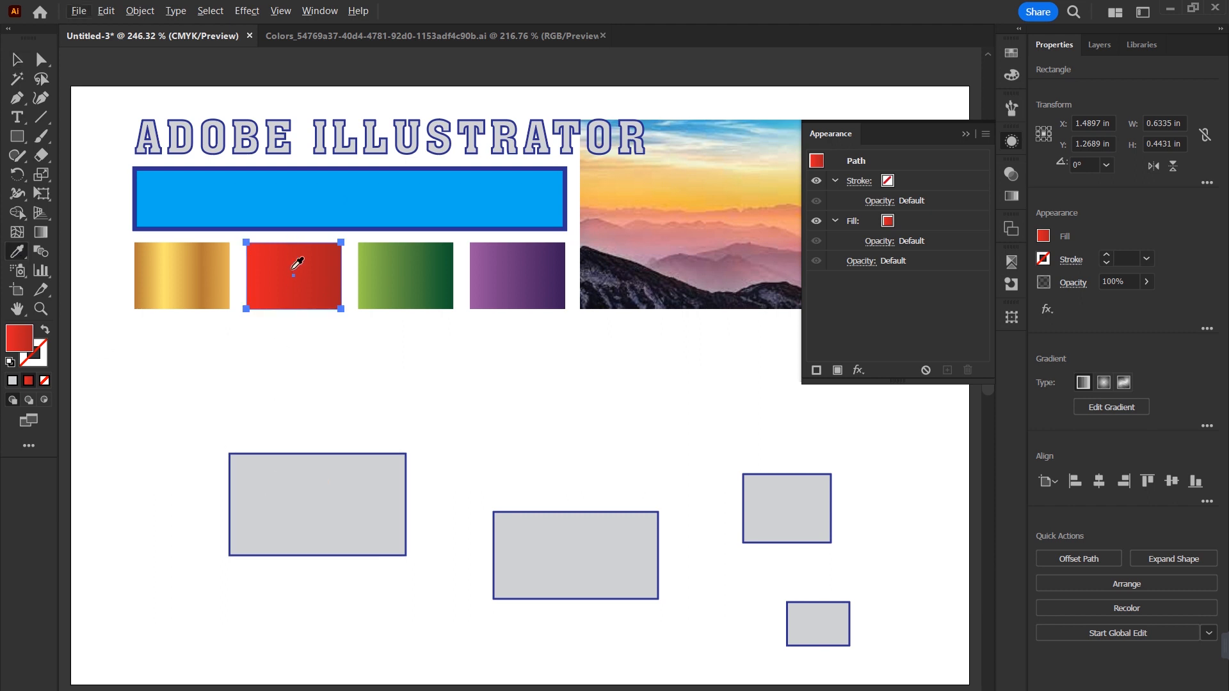
{"action": "left_click", "coordinate": [296, 480], "text": "alt"}
Step: Apply the sampled red gradient to the other three drawn rectangles and to the purple, green and gold gradient swatches
{"action": "left_click", "coordinate": [543, 555], "text": "alt"}
{"action": "left_click", "coordinate": [807, 619], "text": "alt"}
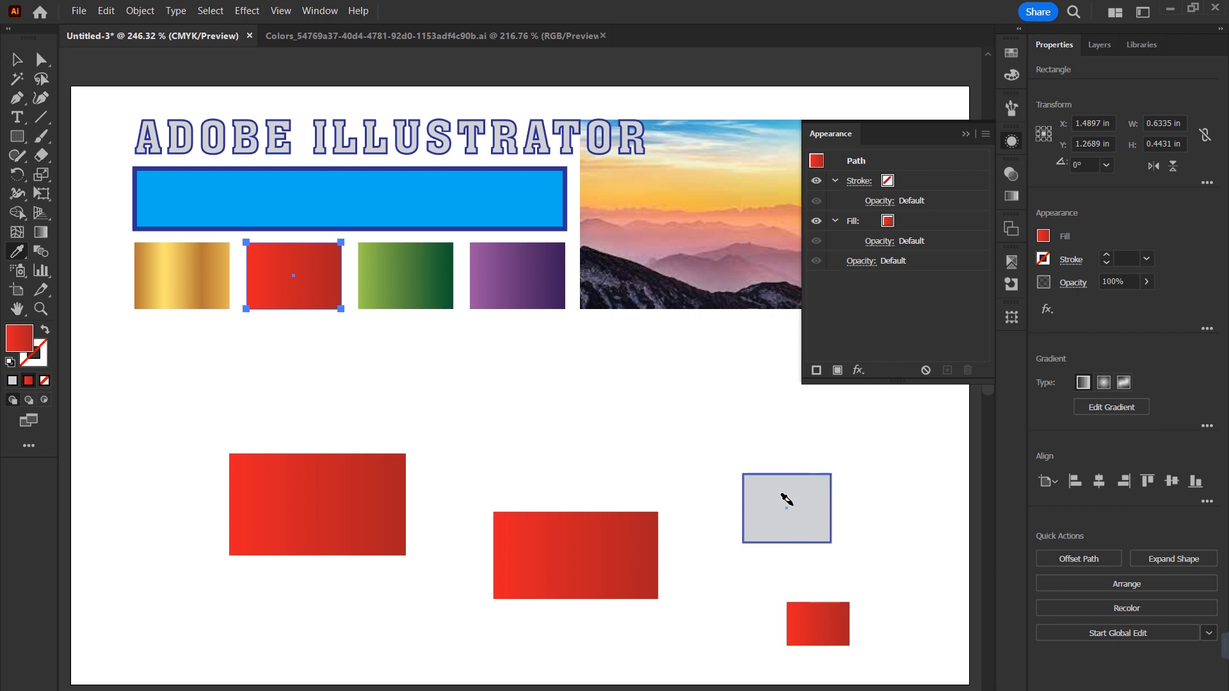
{"action": "left_click", "coordinate": [787, 499], "text": "alt"}
{"action": "left_click", "coordinate": [523, 283], "text": "alt"}
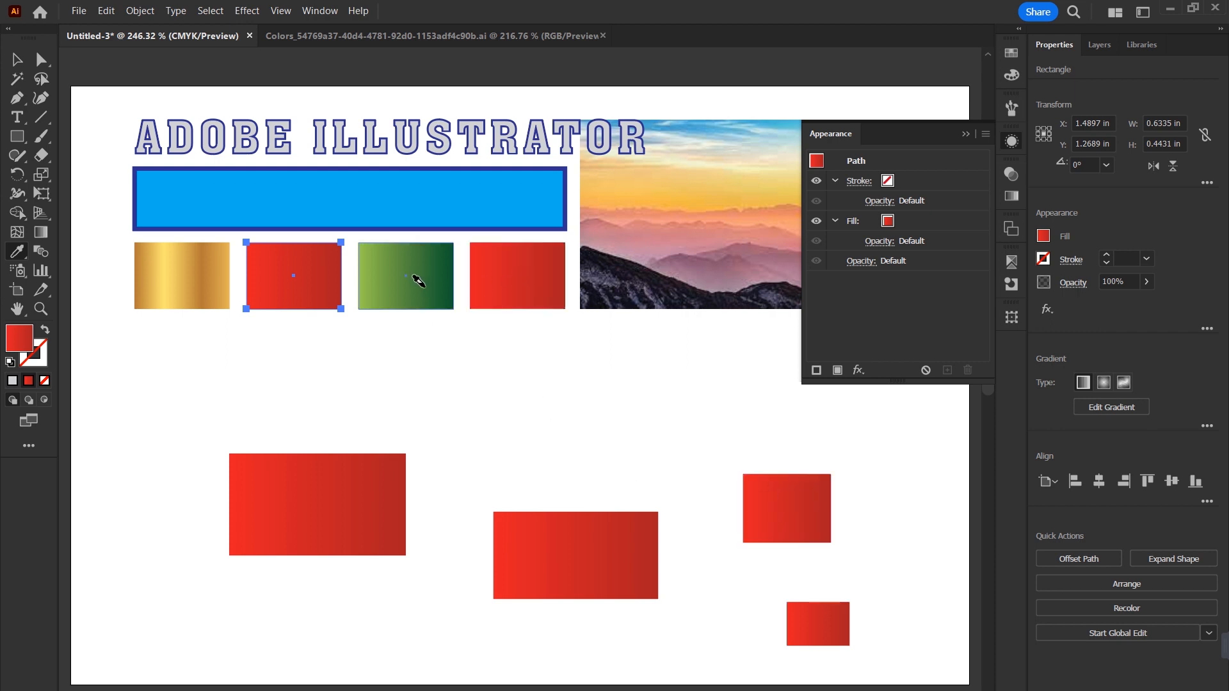
{"action": "left_click", "coordinate": [417, 280], "text": "alt"}
{"action": "left_click", "coordinate": [206, 268], "text": "alt"}
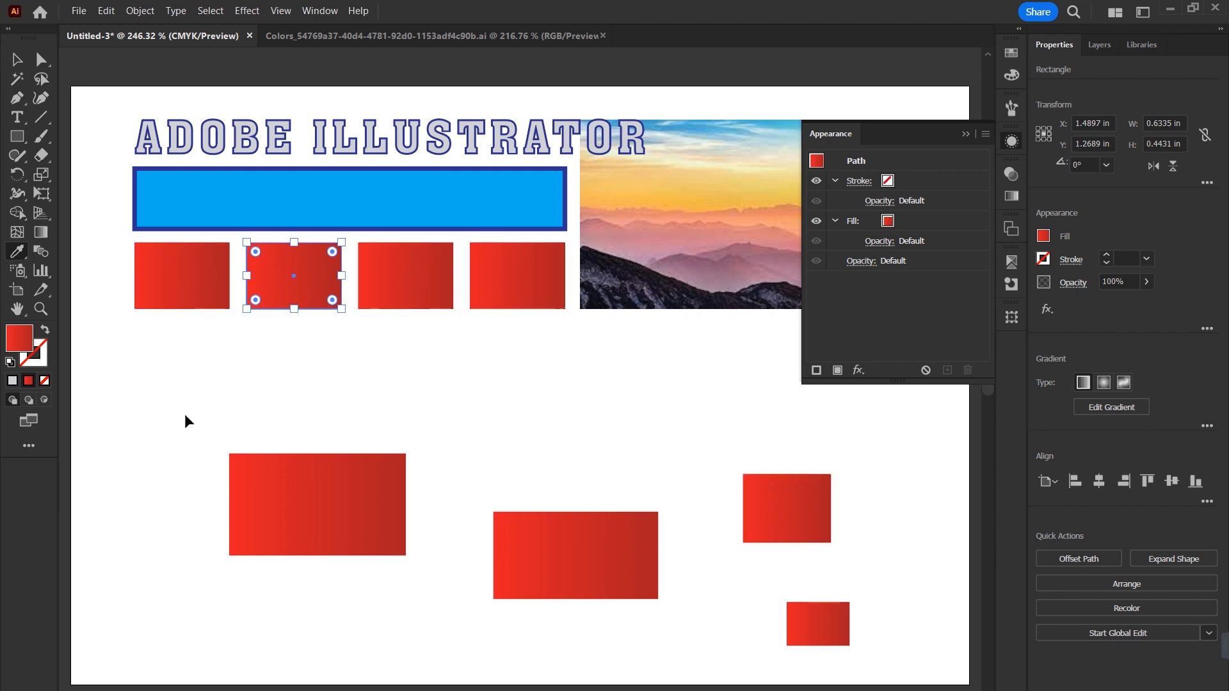
Step: Undo the last six red gradient applications, keeping only the one on the large rectangle
{"action": "key", "text": "ctrl+z"}
{"action": "key", "text": "ctrl+z"}
{"action": "key", "text": "ctrl+z"}
{"action": "key", "text": "ctrl+z"}
{"action": "key", "text": "ctrl+z"}
{"action": "key", "text": "ctrl+z"}
Step: Select the grey middle rectangle and fill it with the green gradient sampled from the green swatch
{"action": "key", "text": "v"}
{"action": "left_click", "coordinate": [575, 563]}
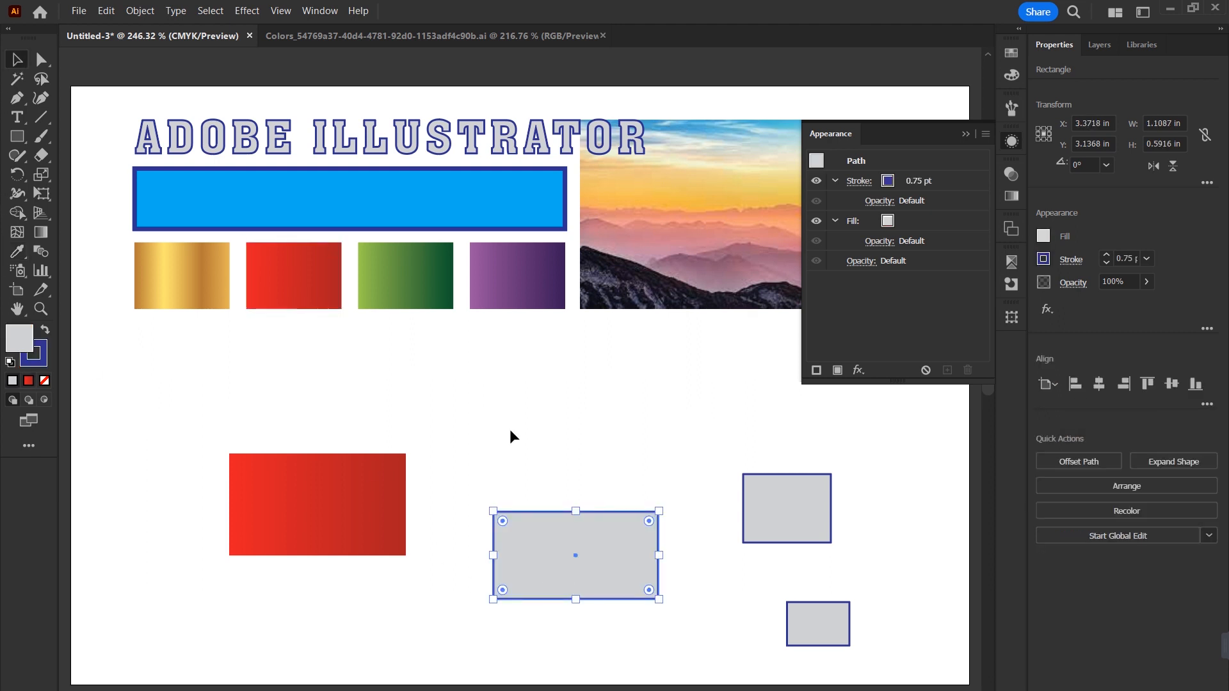
{"action": "left_click", "coordinate": [562, 155]}
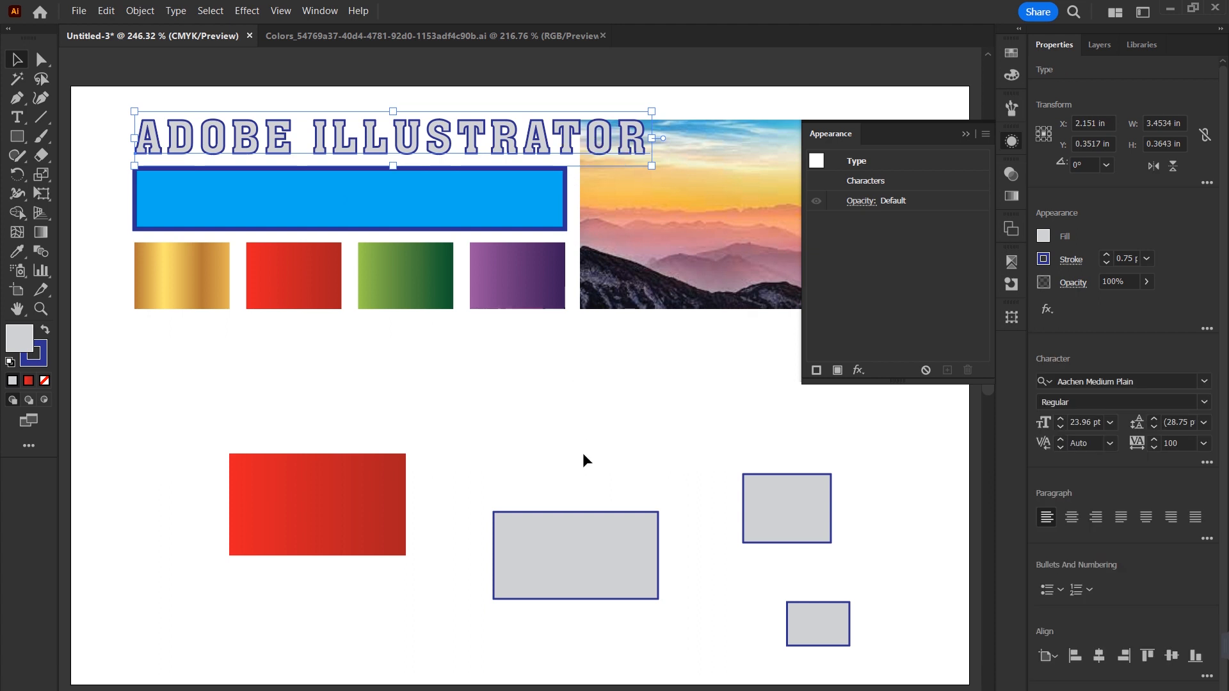
{"action": "left_click", "coordinate": [553, 552]}
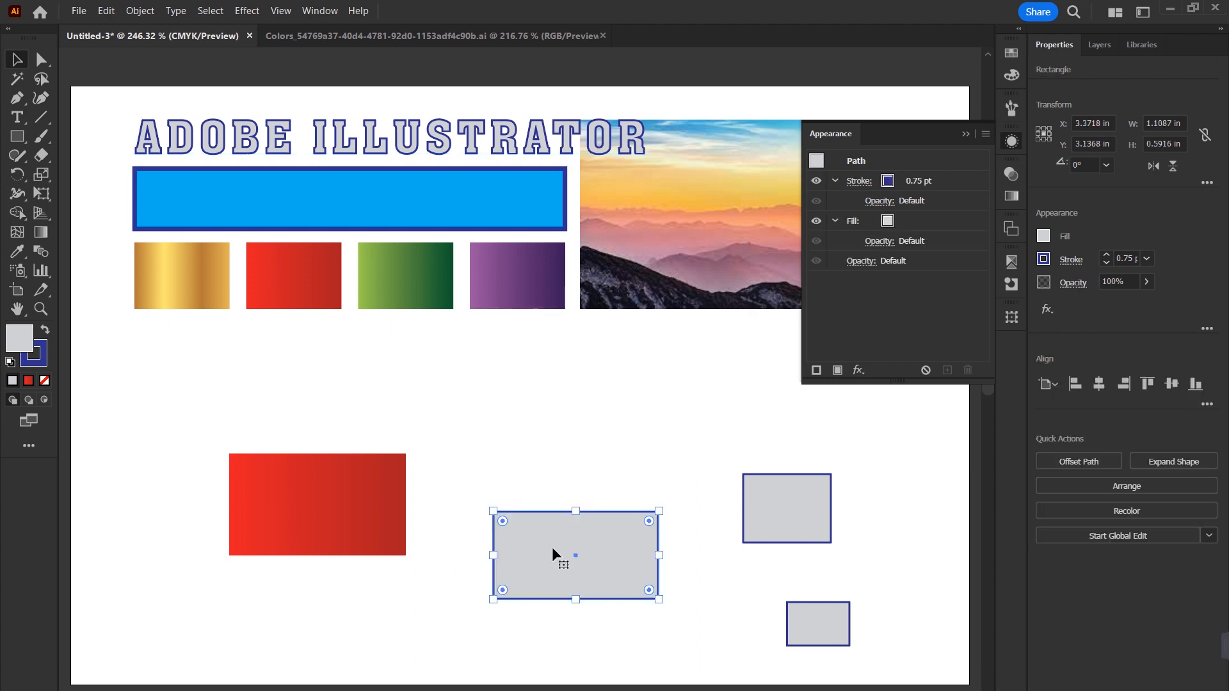
{"action": "left_click", "coordinate": [14, 256]}
{"action": "left_click", "coordinate": [408, 277]}
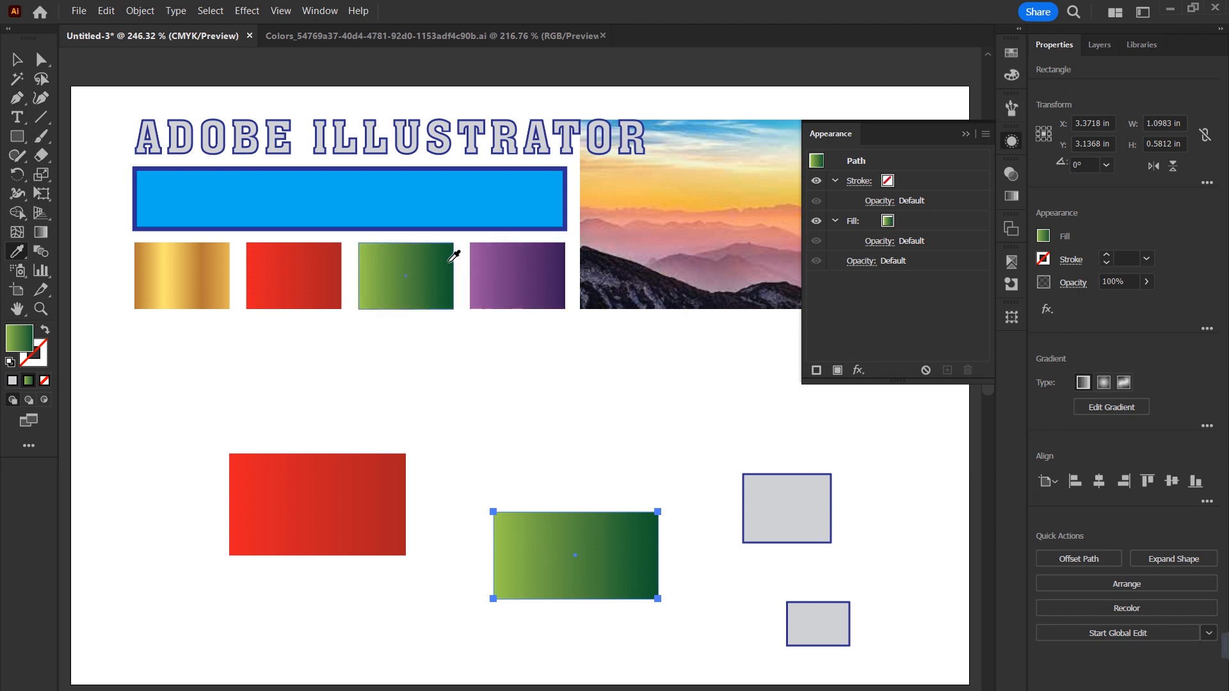
Step: Sample individual solid greens from several points of the green gradient swatch into the selected middle rectangle
{"action": "key", "text": "shift"}
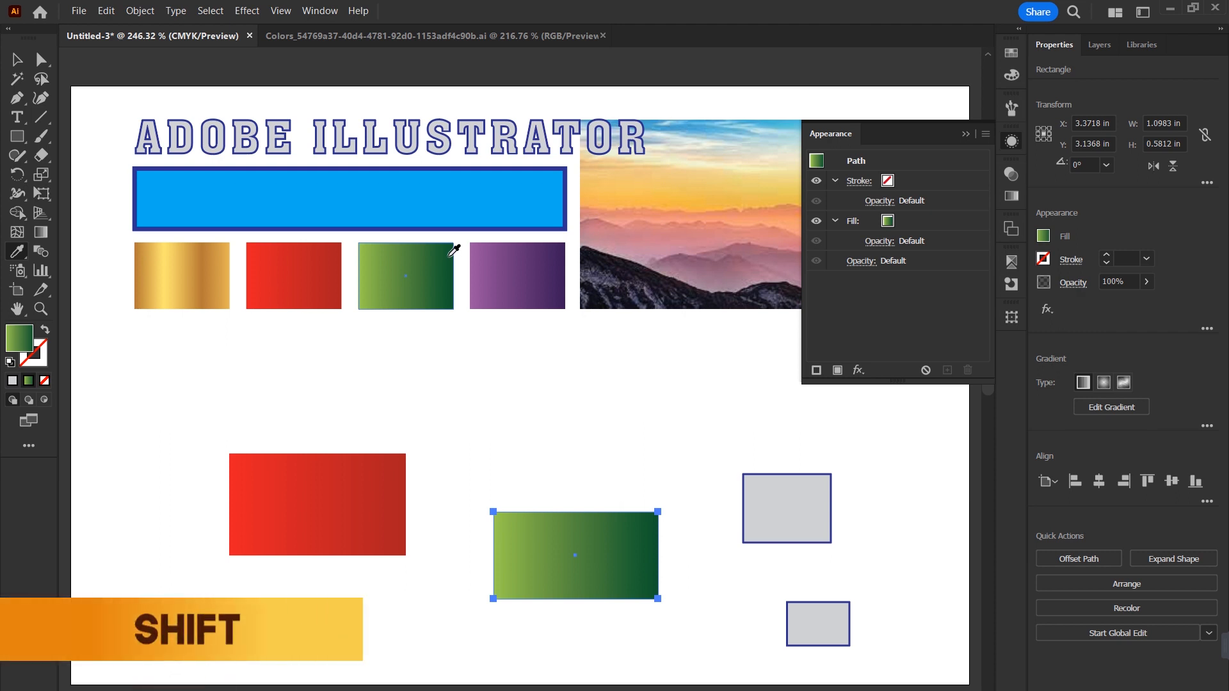
{"action": "left_click", "coordinate": [454, 250], "text": "shift"}
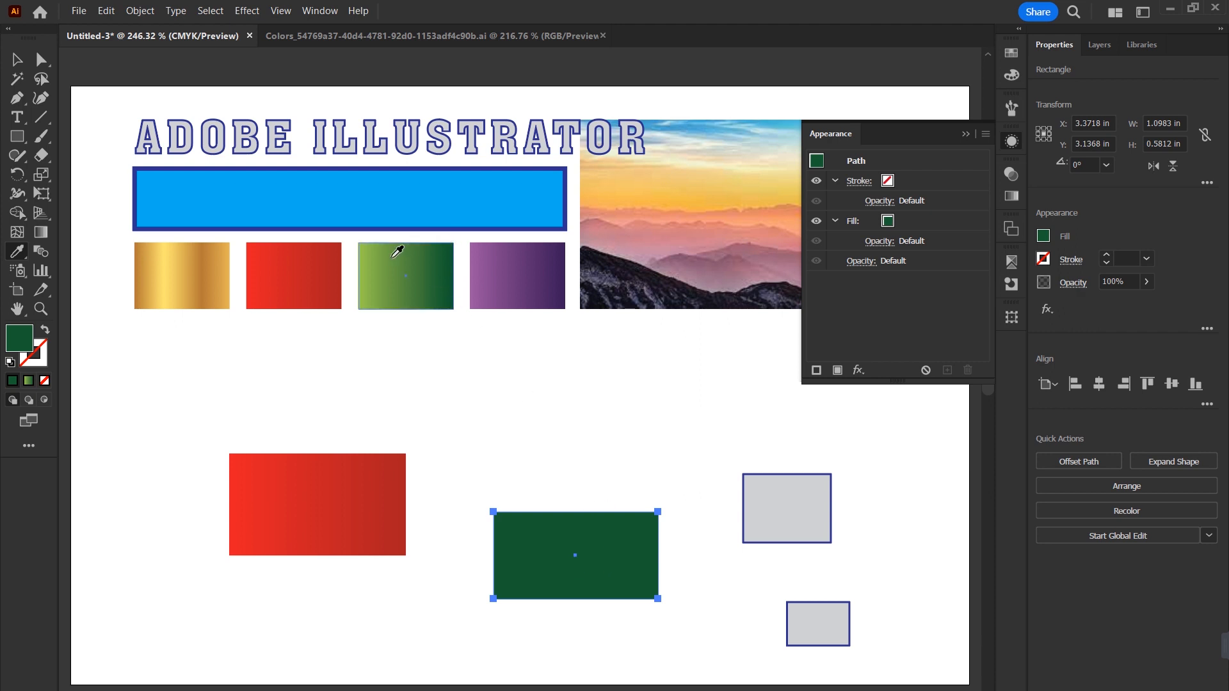
{"action": "left_click", "coordinate": [366, 261], "text": "shift"}
{"action": "left_click", "coordinate": [388, 251], "text": "shift"}
{"action": "left_click", "coordinate": [406, 252], "text": "shift"}
{"action": "left_click", "coordinate": [433, 266], "text": "shift"}
{"action": "left_click", "coordinate": [434, 273], "text": "shift"}
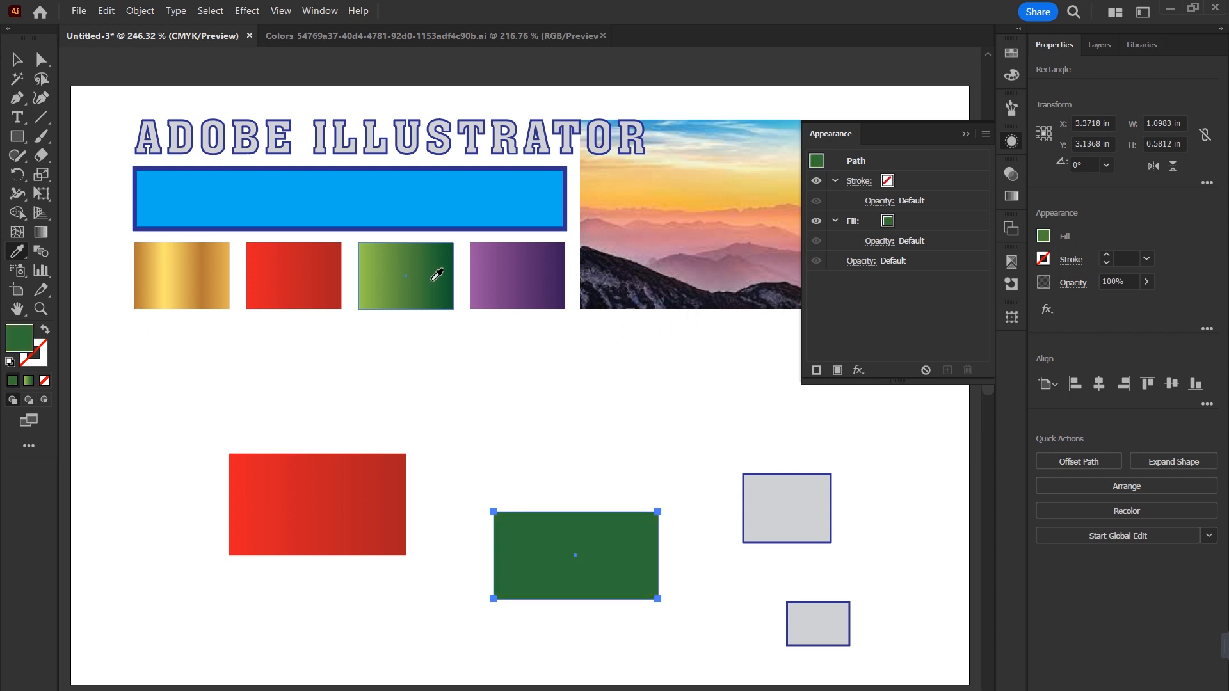
{"action": "left_click", "coordinate": [409, 282], "text": "shift"}
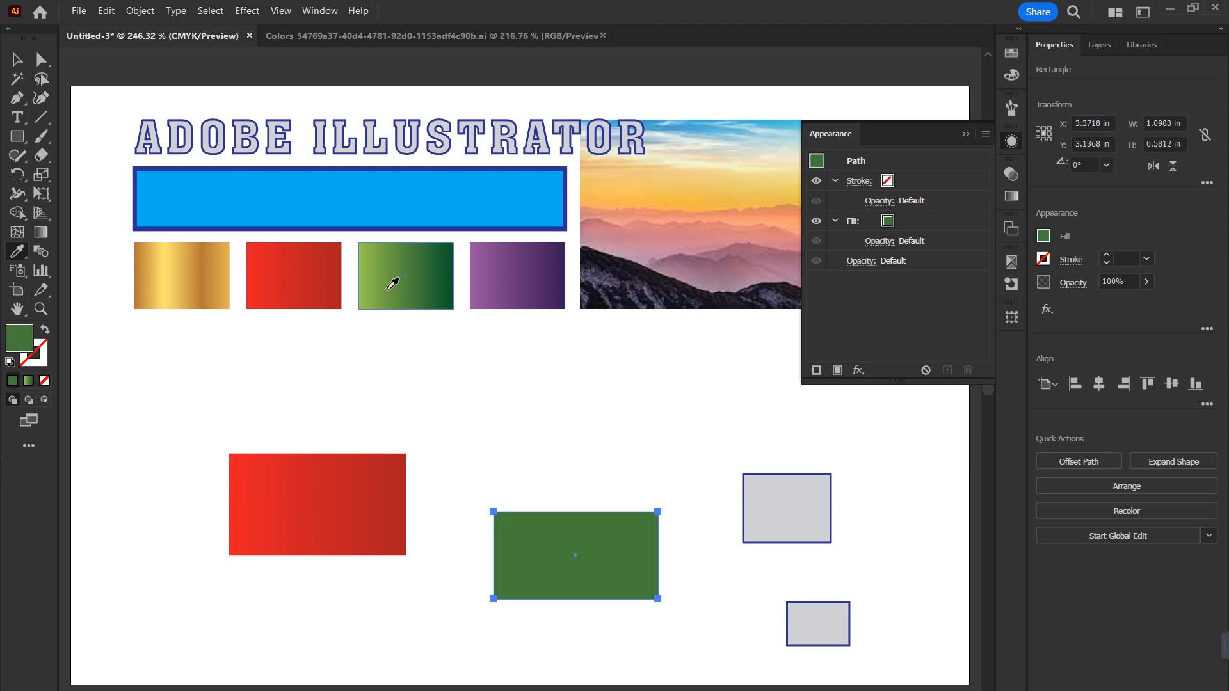
Step: Resample the full green gradient onto the middle rectangle and apply it to the grey rectangle at its upper right
{"action": "left_click", "coordinate": [393, 283]}
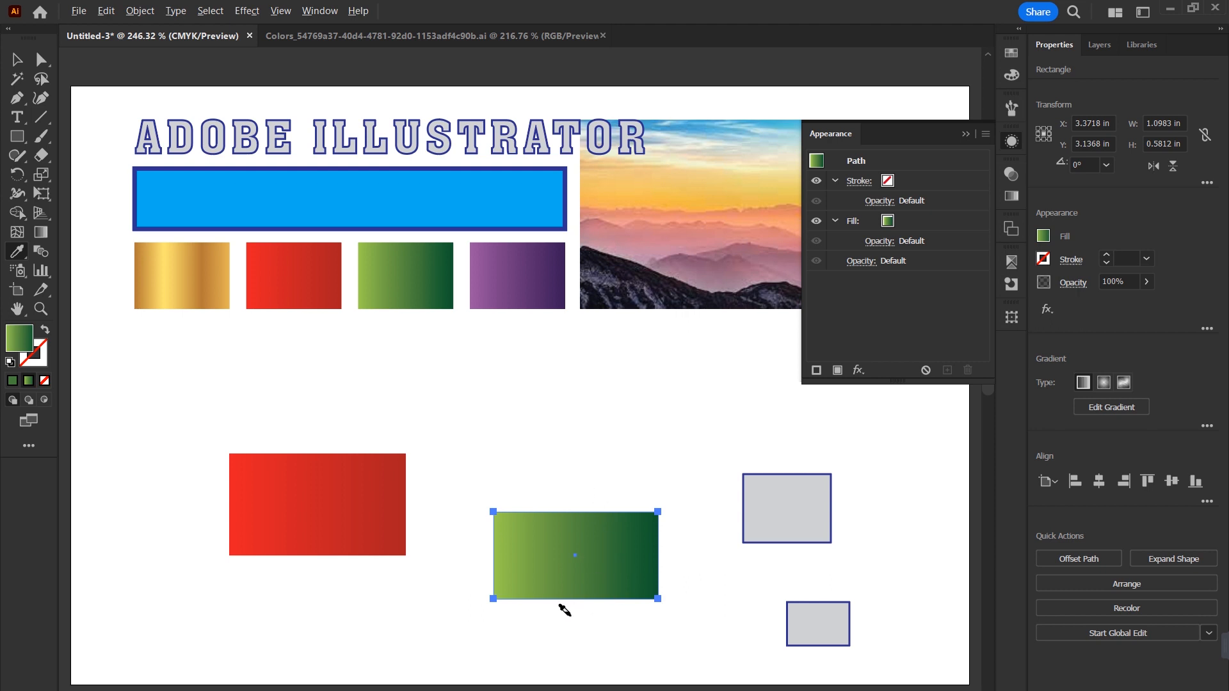
{"action": "left_click", "coordinate": [776, 498], "text": "alt"}
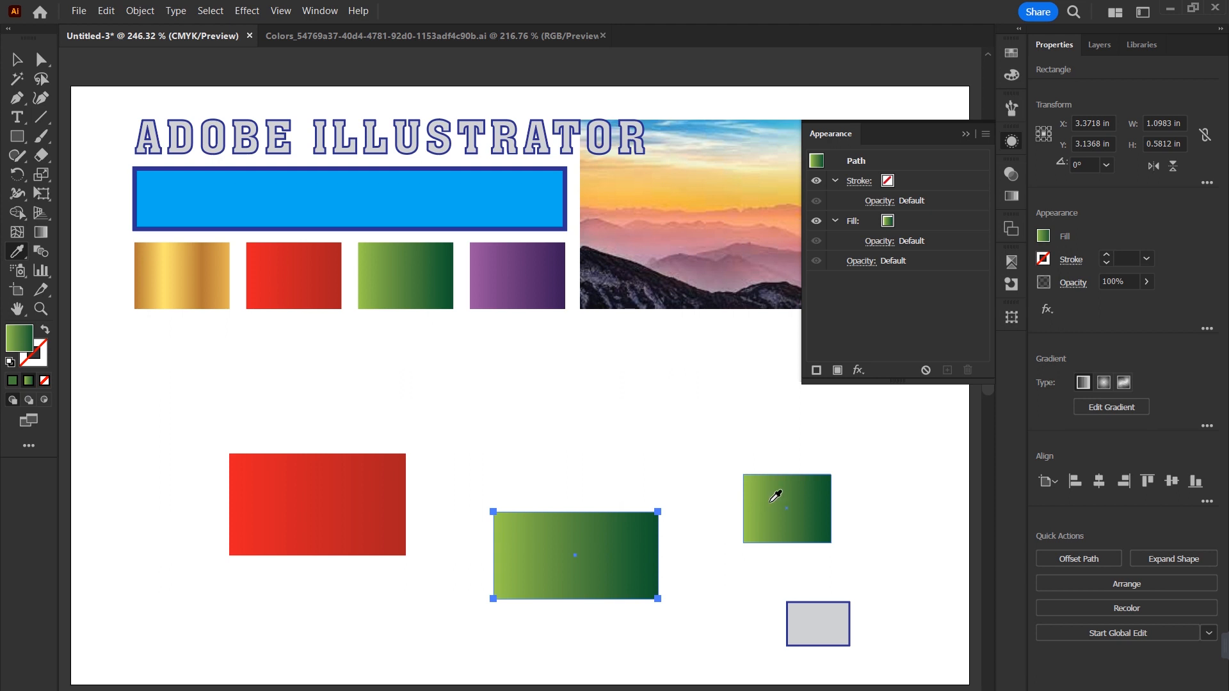
Step: Move the middle green rectangle and the smallest grey rectangle over the large red one, clearing the area under the photo
{"action": "key", "text": "v"}
{"action": "left_click_drag", "start_coordinate": [755, 513], "coordinate": [608, 474]}
{"action": "left_click_drag", "start_coordinate": [804, 616], "coordinate": [266, 430]}
Step: Place a green gradient square about 0.32 in wide below the photo and duplicate it downward into a column of six
{"action": "left_click_drag", "start_coordinate": [408, 388], "coordinate": [609, 421]}
{"action": "key", "text": "ctrl+d"}
{"action": "key", "text": "ctrl+d"}
{"action": "key", "text": "ctrl+d"}
{"action": "key", "text": "ctrl+d"}
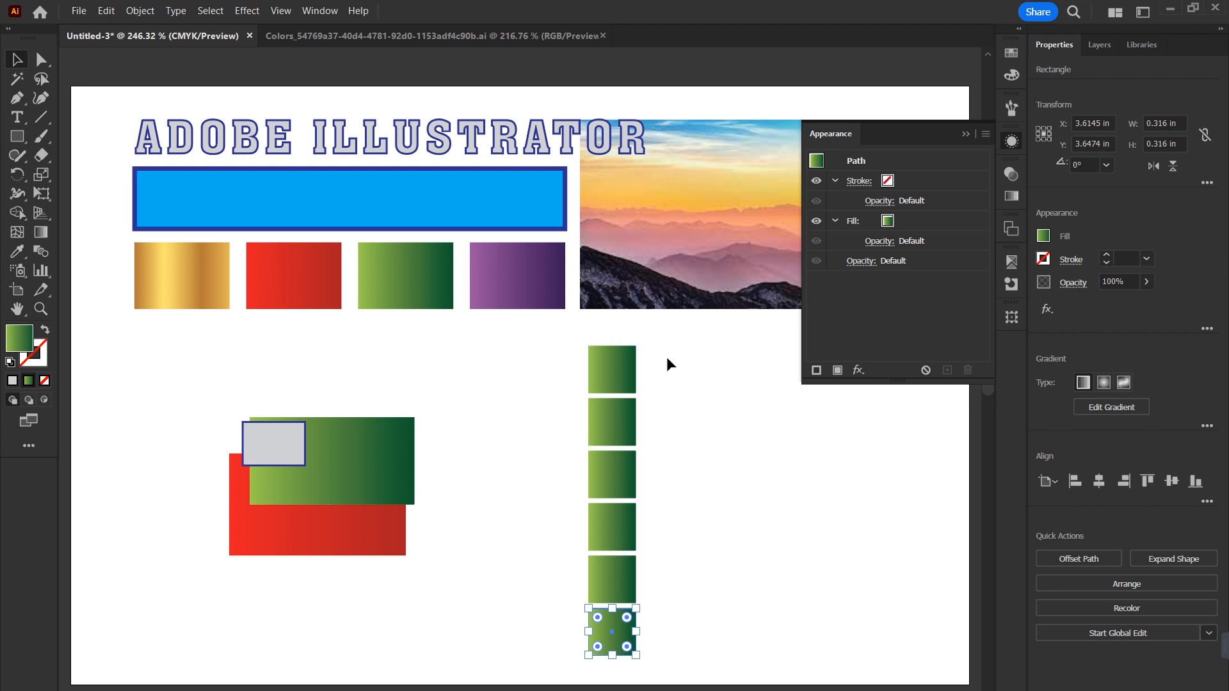
Step: Reset all six squares to the default white fill and black stroke, then compress the column and move it up beneath the photo
{"action": "left_click_drag", "start_coordinate": [593, 483], "coordinate": [563, 653]}
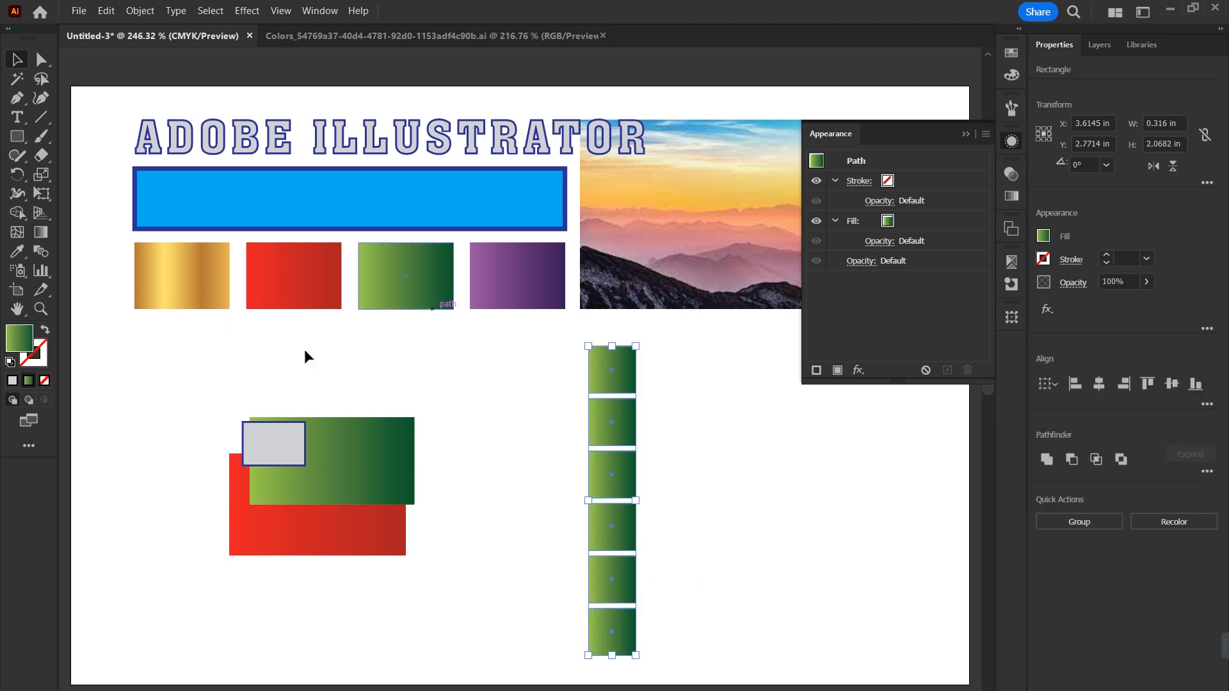
{"action": "key", "text": "d"}
{"action": "left_click_drag", "start_coordinate": [612, 655], "coordinate": [612, 638]}
{"action": "left_click_drag", "start_coordinate": [618, 463], "coordinate": [618, 443]}
{"action": "left_click", "coordinate": [666, 415]}
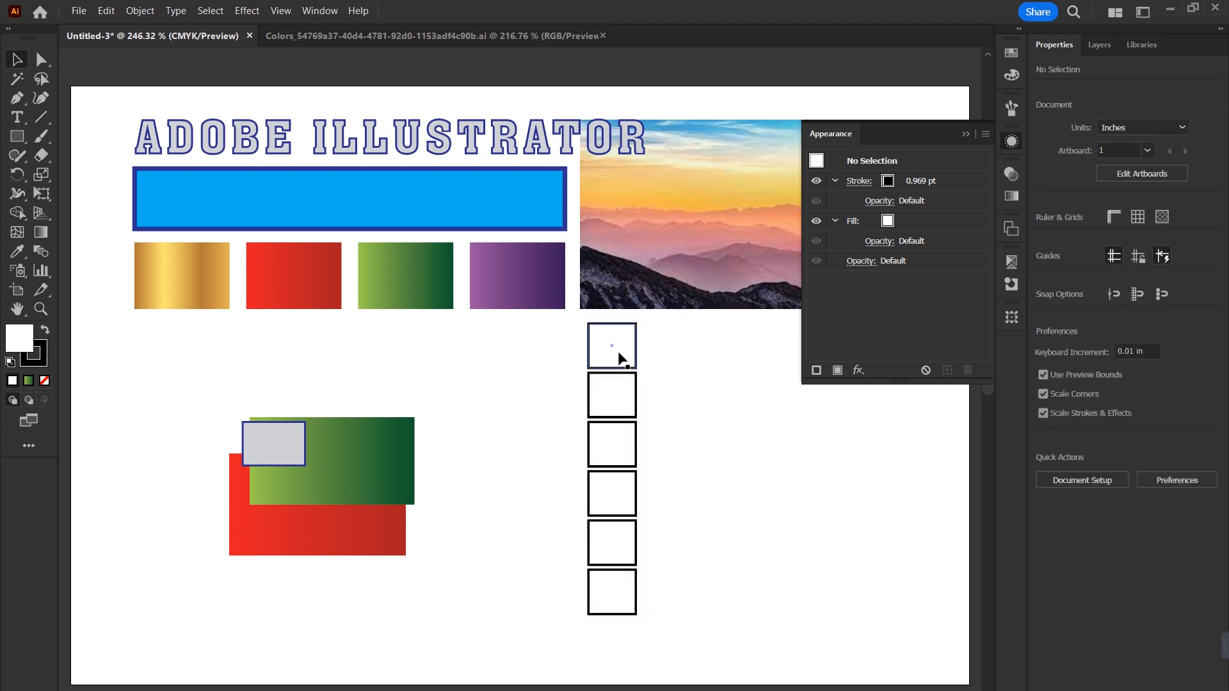
Step: Collapse the Appearance panel to uncover the photo and leave the squares deselected
{"action": "left_click", "coordinate": [964, 134]}
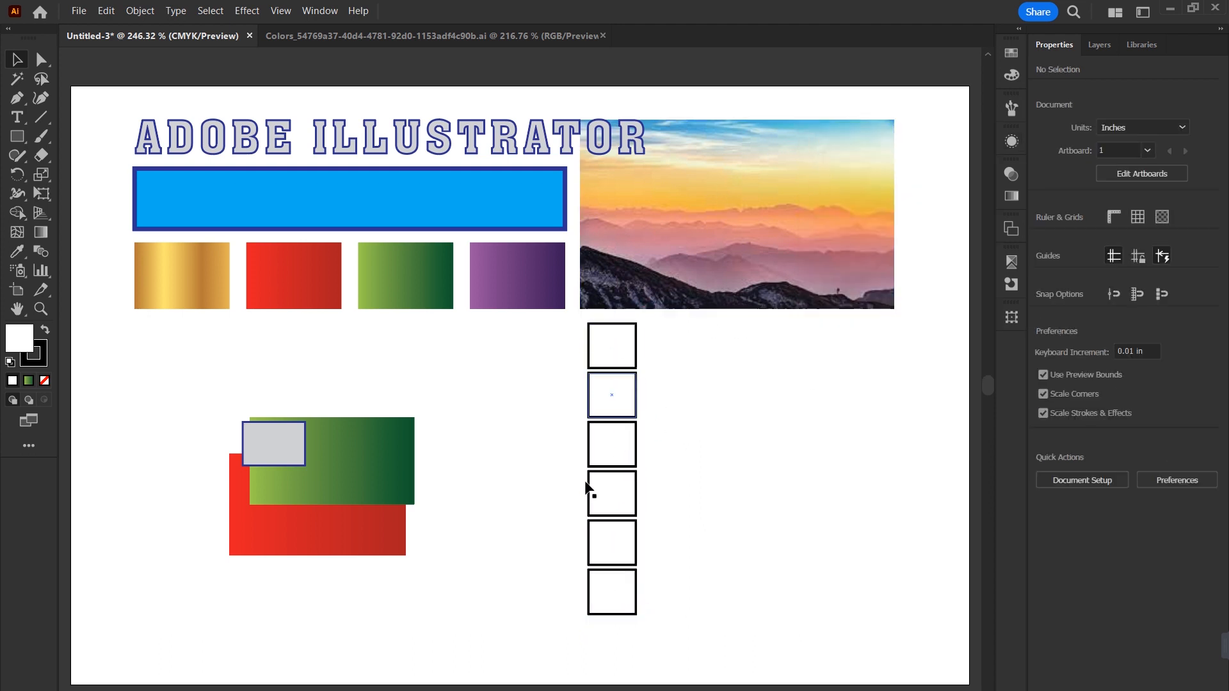
{"action": "left_click_drag", "start_coordinate": [678, 353], "coordinate": [543, 611]}
{"action": "left_click", "coordinate": [646, 358]}
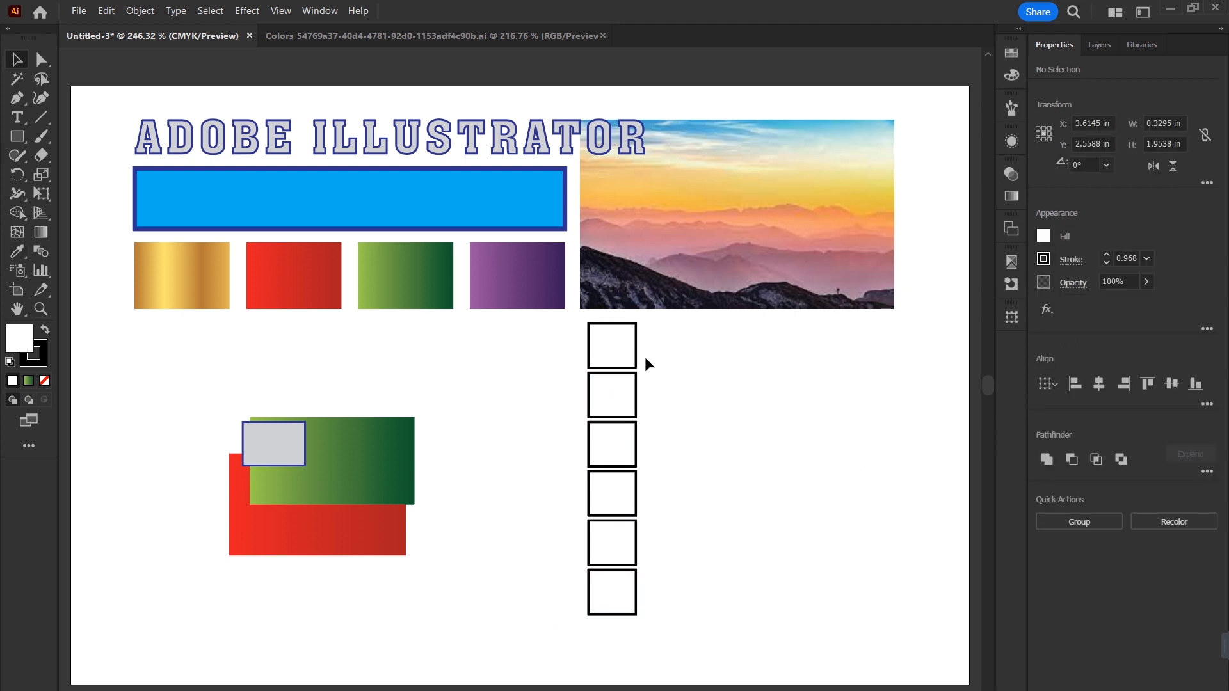
Step: Fill the top two squares with a medium blue and a light blue sampled from the photo's sky
{"action": "left_click", "coordinate": [633, 351]}
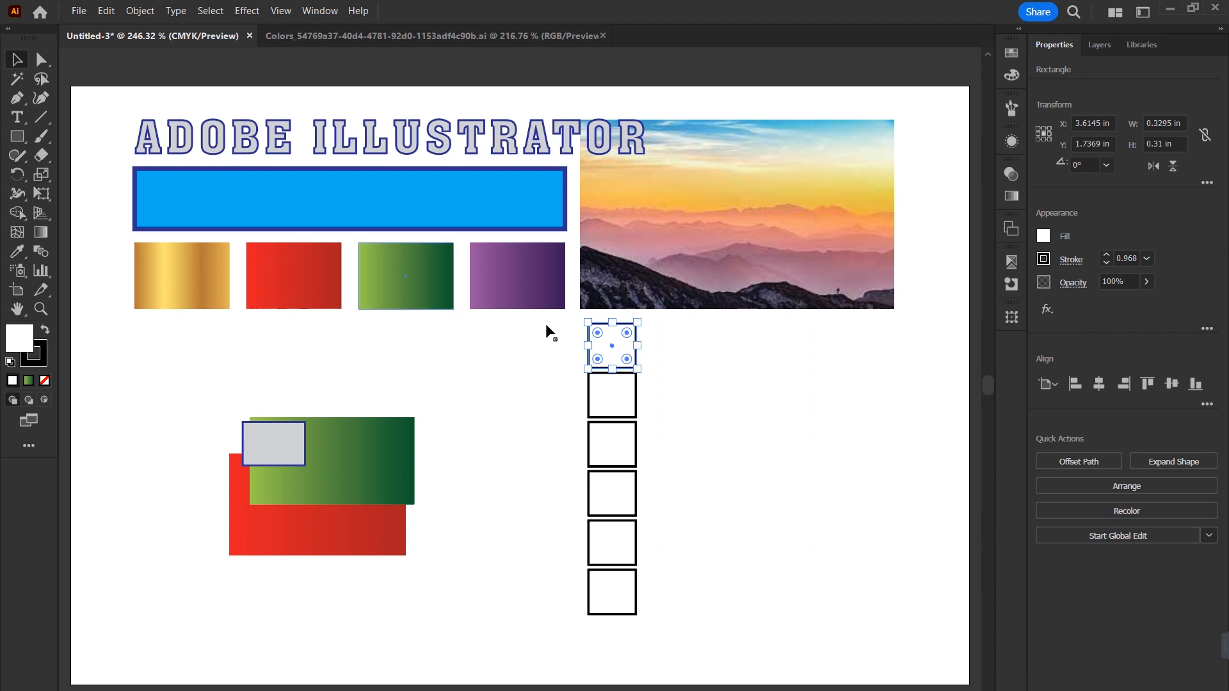
{"action": "left_click", "coordinate": [17, 251]}
{"action": "left_click", "coordinate": [648, 121]}
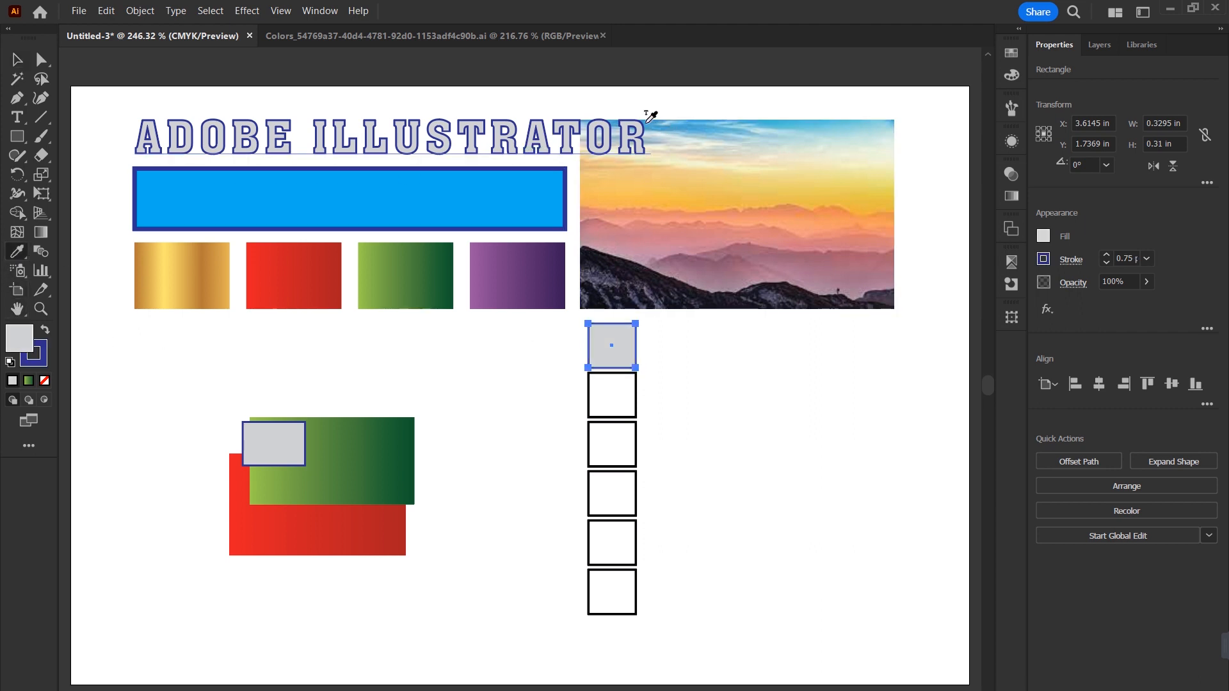
{"action": "left_click", "coordinate": [685, 121]}
{"action": "key", "text": "v"}
{"action": "left_click", "coordinate": [628, 401]}
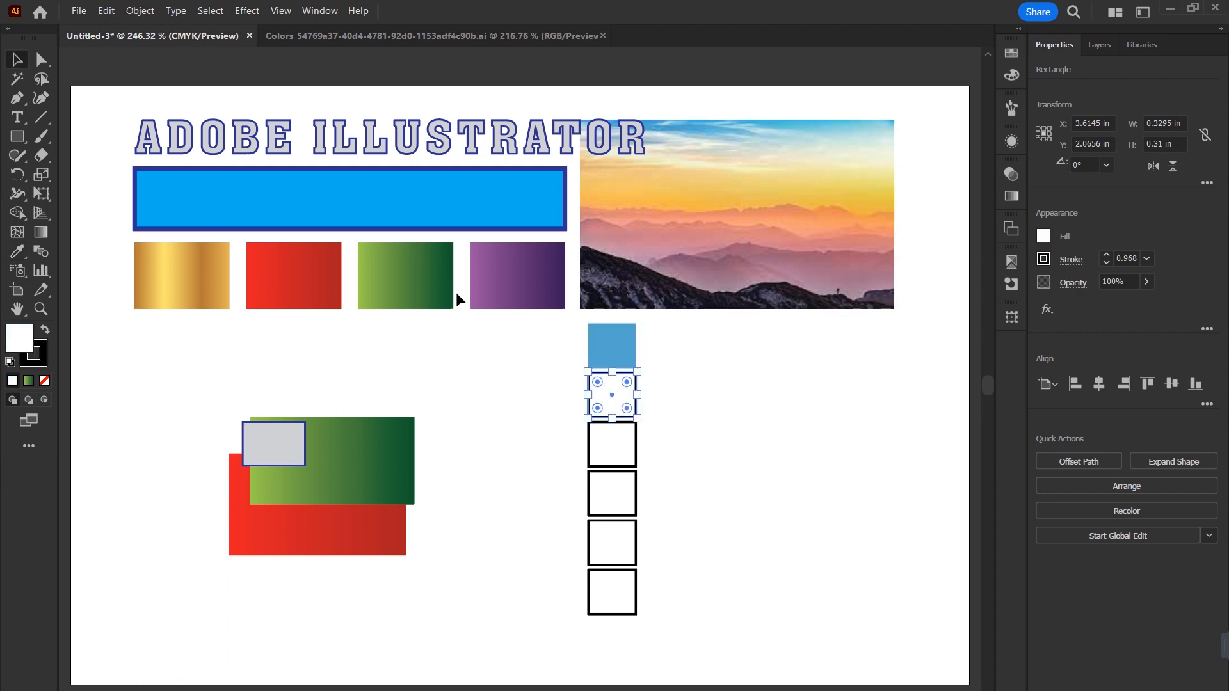
{"action": "left_click", "coordinate": [17, 251]}
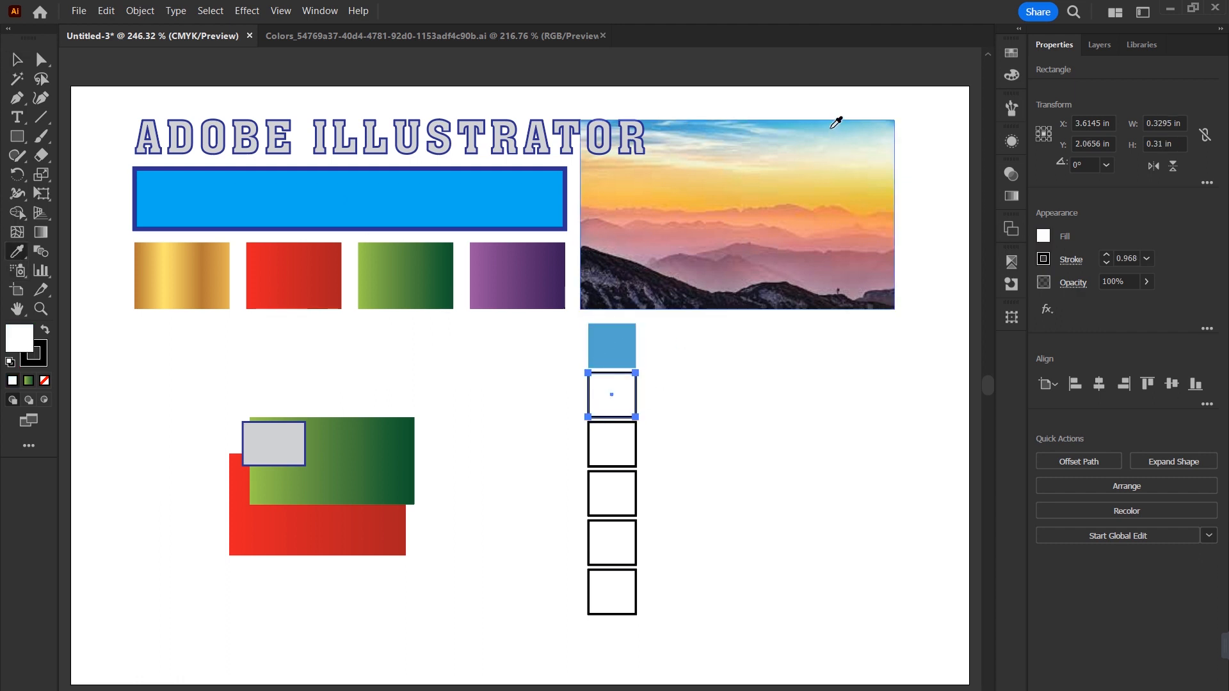
{"action": "left_click", "coordinate": [832, 126]}
Step: Fill the third and fourth squares with a yellow and an orange sampled from the photo's sunset sky
{"action": "key", "text": "v"}
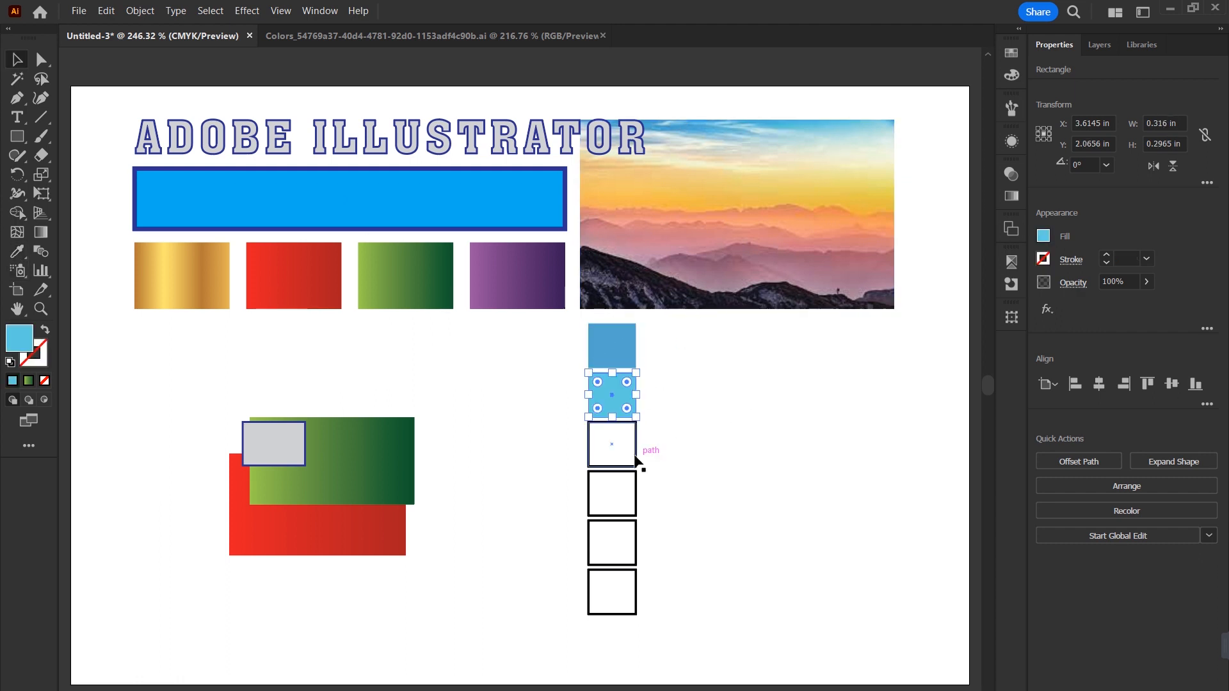
{"action": "left_click", "coordinate": [635, 457]}
{"action": "key", "text": "i"}
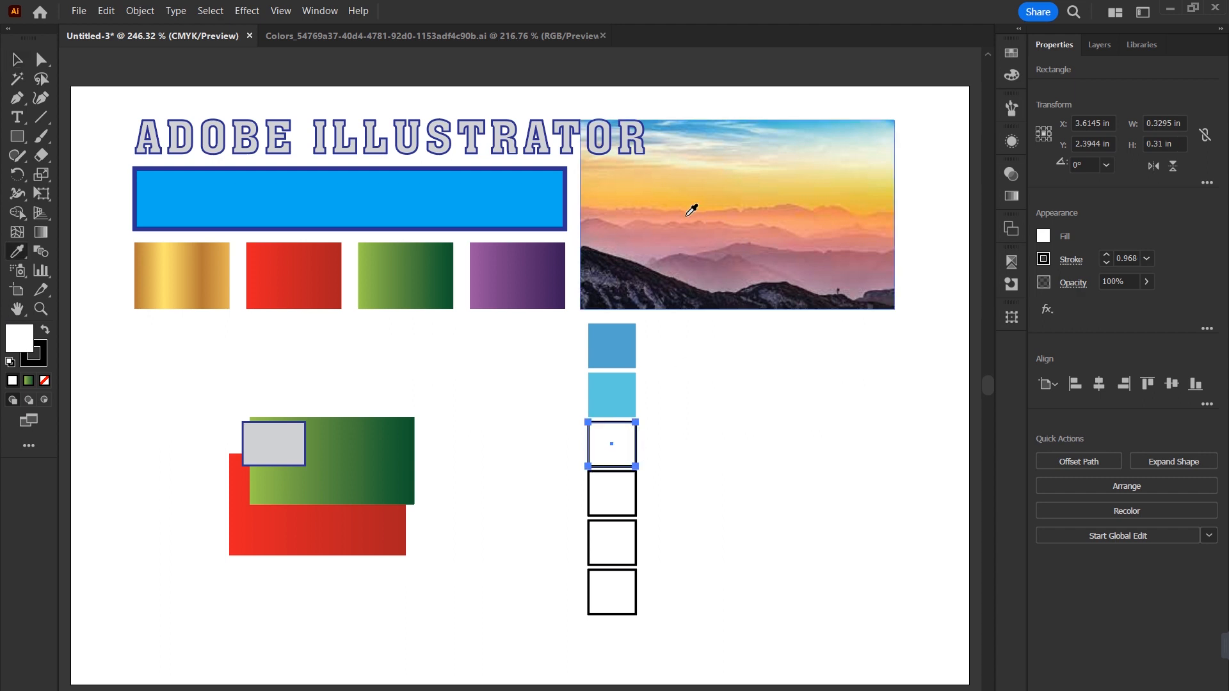
{"action": "left_click", "coordinate": [677, 191]}
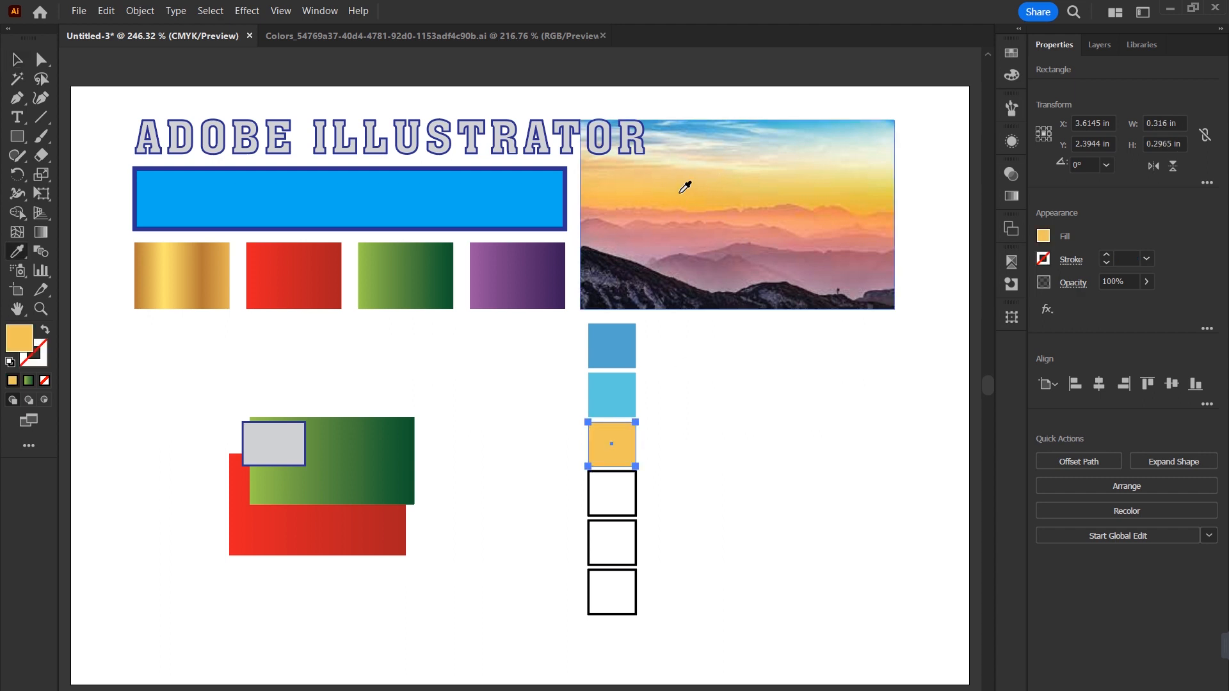
{"action": "key", "text": "Left"}
{"action": "key", "text": "ctrl+z"}
{"action": "key", "text": "v"}
{"action": "left_click", "coordinate": [608, 496]}
{"action": "key", "text": "i"}
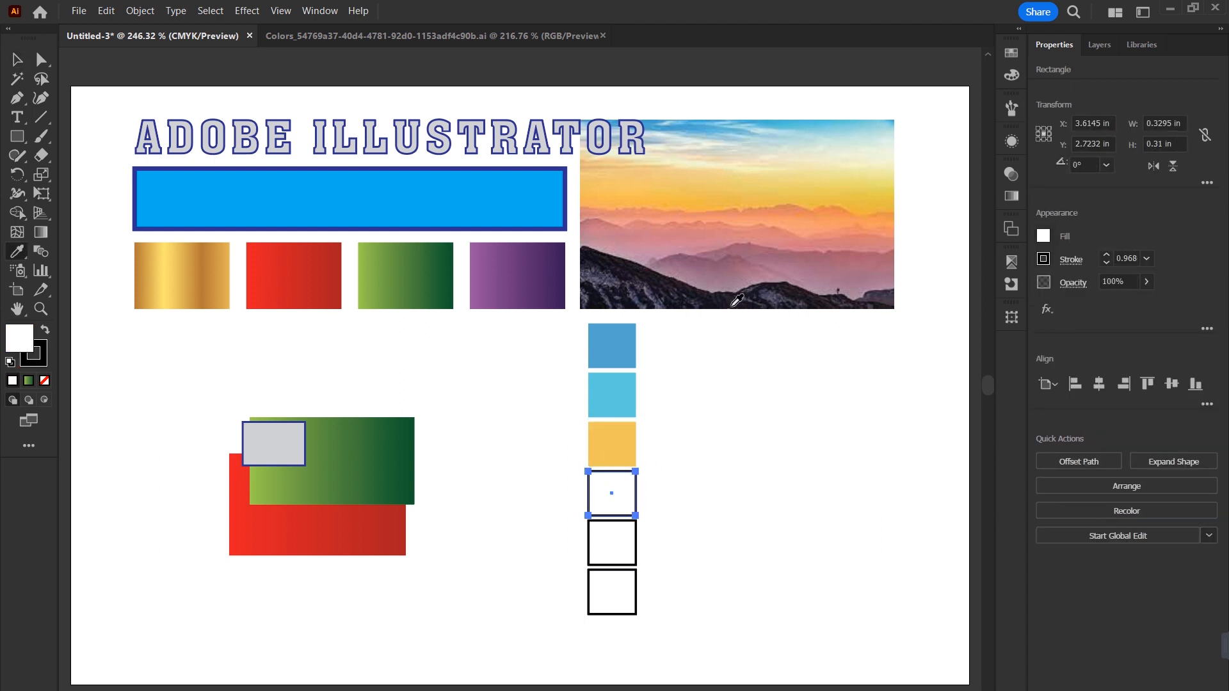
{"action": "left_click", "coordinate": [728, 205]}
Step: Fill the fifth and sixth squares with a muted purple and a pink sampled from the photo's mountain ridges
{"action": "key", "text": "v"}
{"action": "left_click", "coordinate": [611, 539]}
{"action": "key", "text": "i"}
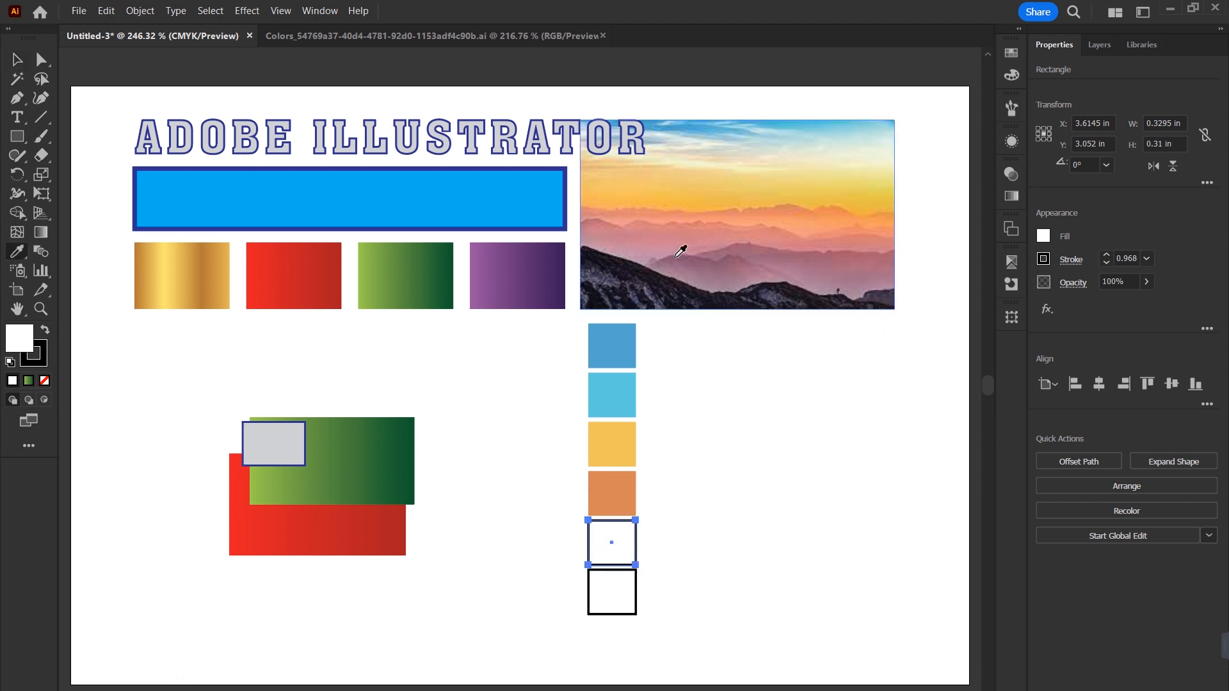
{"action": "left_click", "coordinate": [678, 255]}
{"action": "key", "text": "v"}
{"action": "left_click", "coordinate": [618, 611]}
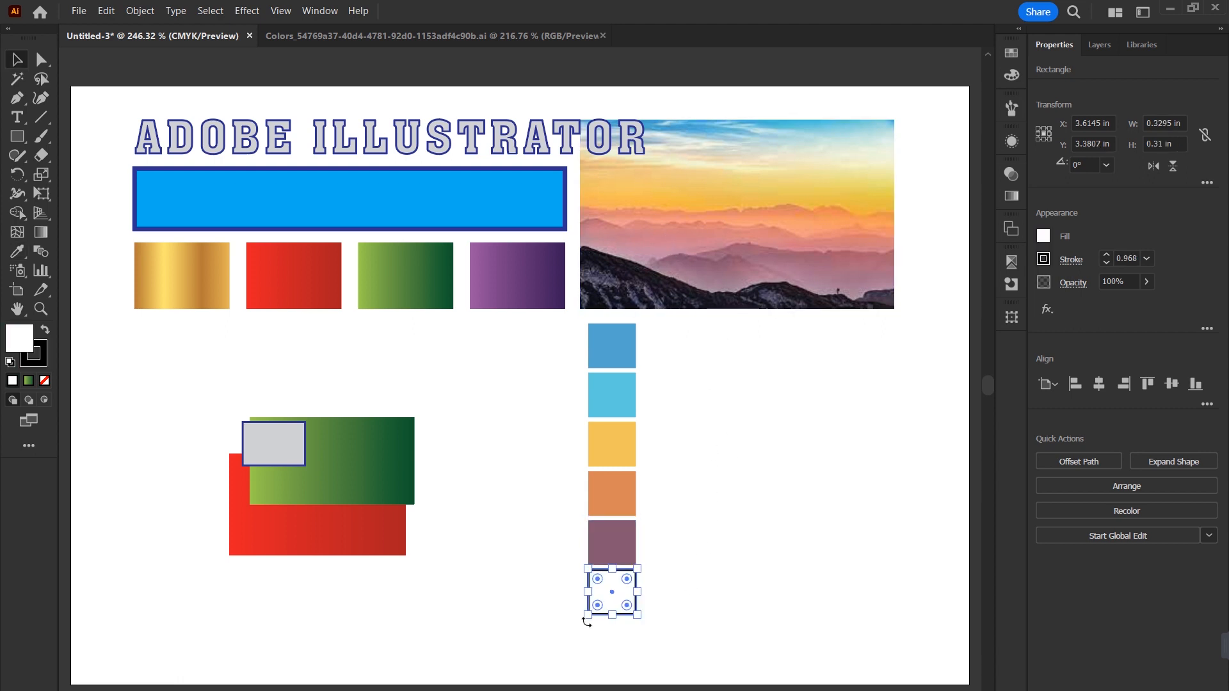
{"action": "key", "text": "i"}
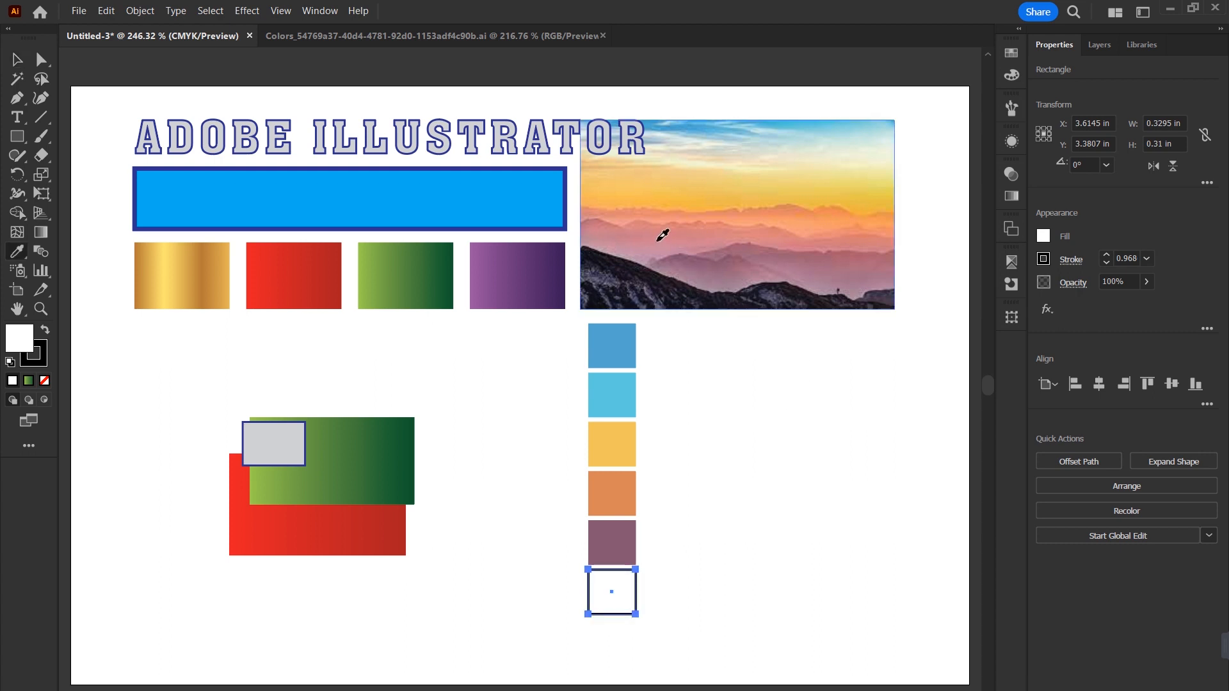
{"action": "left_click", "coordinate": [659, 234]}
Step: Duplicate the bottom pink square directly below and fill the copy with a near-black colour sampled from the photo's dark rocks
{"action": "key", "text": "v"}
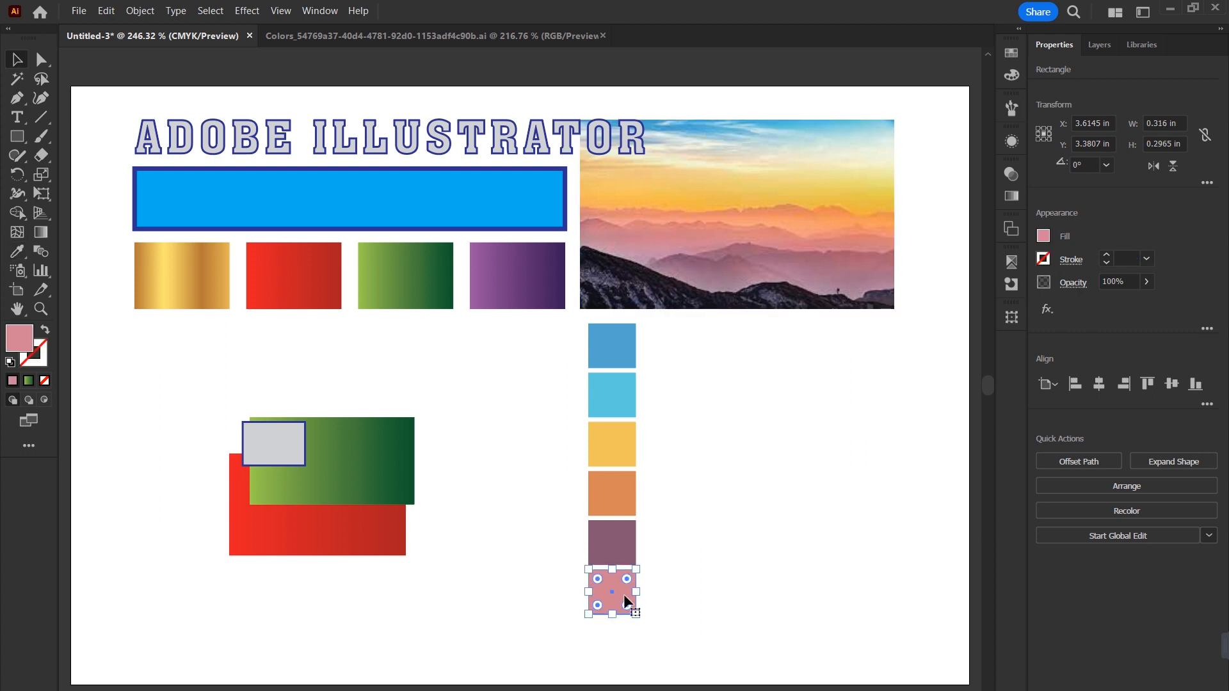
{"action": "left_click_drag", "start_coordinate": [629, 589], "coordinate": [625, 653]}
{"action": "key", "text": "i"}
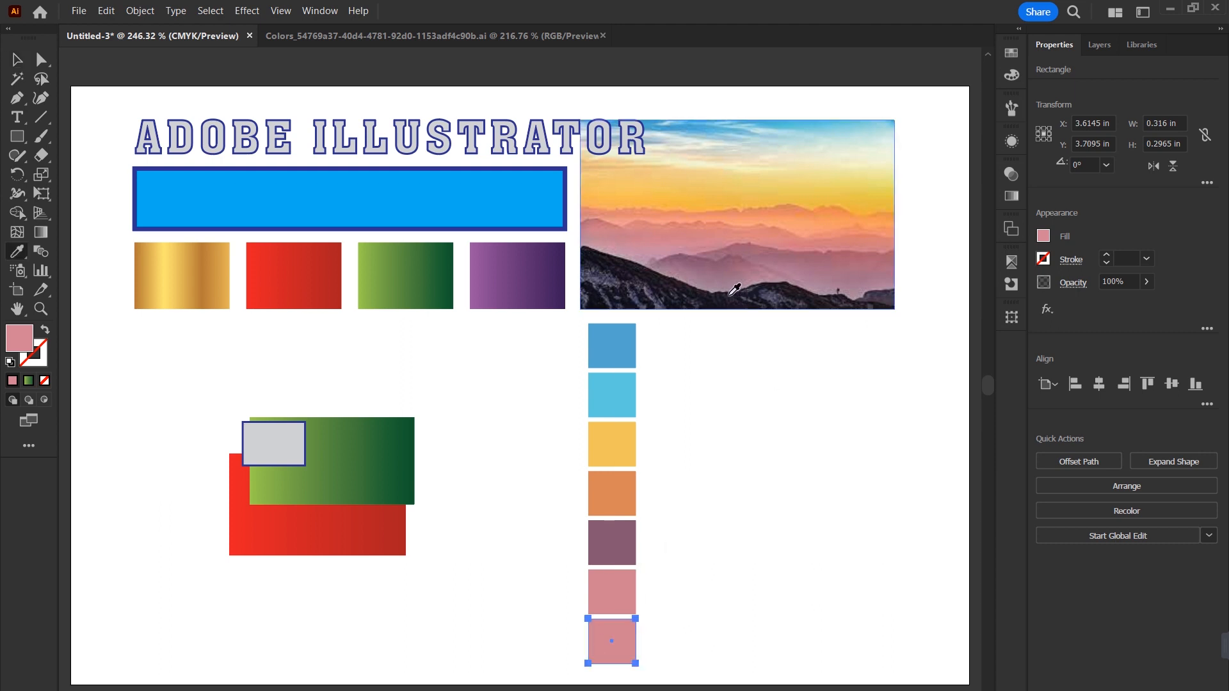
{"action": "left_click", "coordinate": [731, 294]}
Step: Delete the old six-square palette beside the artboard and move the seven new squares sampled from the photo into its place
{"action": "key", "text": "v"}
{"action": "left_click", "coordinate": [683, 349]}
{"action": "left_click_drag", "start_coordinate": [681, 347], "coordinate": [568, 667]}
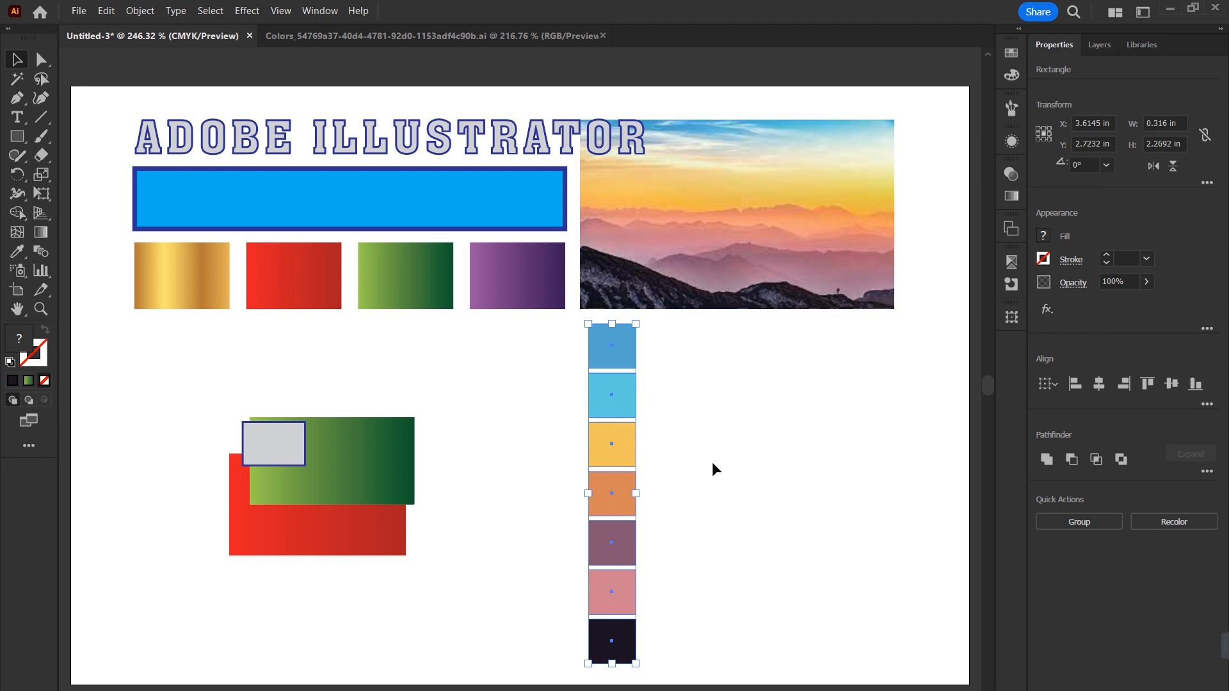
{"action": "key", "text": "a"}
{"action": "key", "text": "ctrl+minus"}
{"action": "key", "text": "ctrl+minus"}
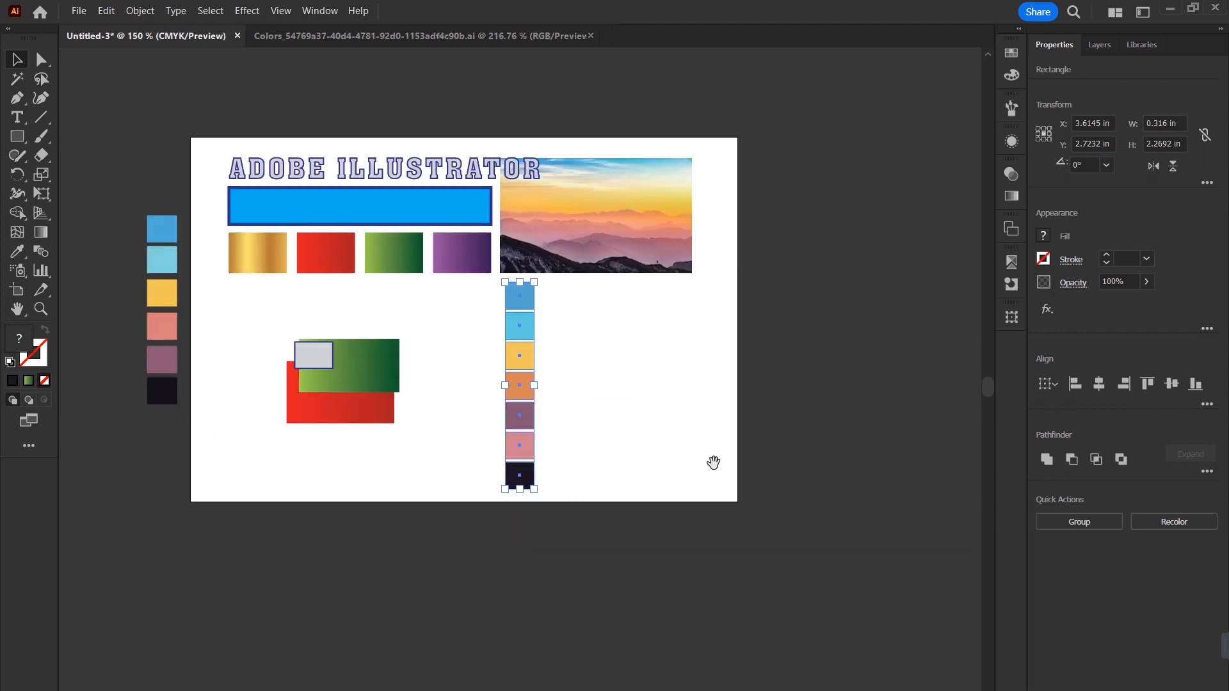
{"action": "left_click_drag", "start_coordinate": [714, 461], "coordinate": [763, 576]}
{"action": "key", "text": "v"}
{"action": "left_click_drag", "start_coordinate": [251, 455], "coordinate": [251, 456]}
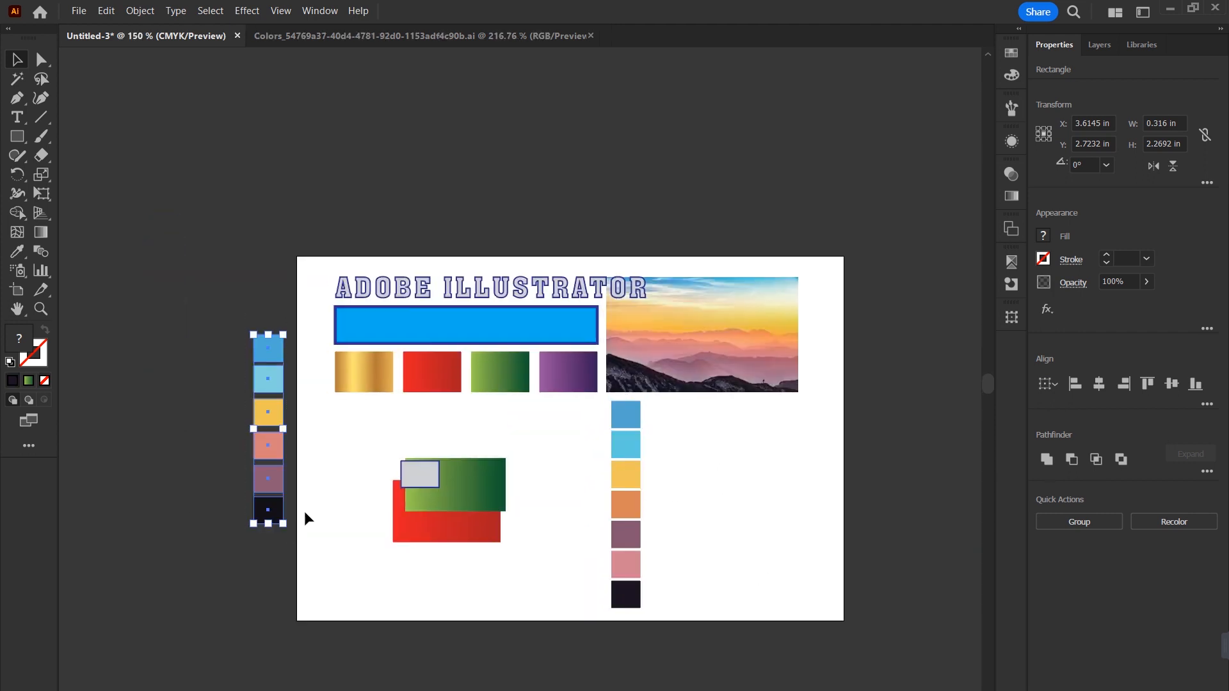
{"action": "key", "text": "ctrl+z"}
{"action": "left_click_drag", "start_coordinate": [614, 473], "coordinate": [203, 417]}
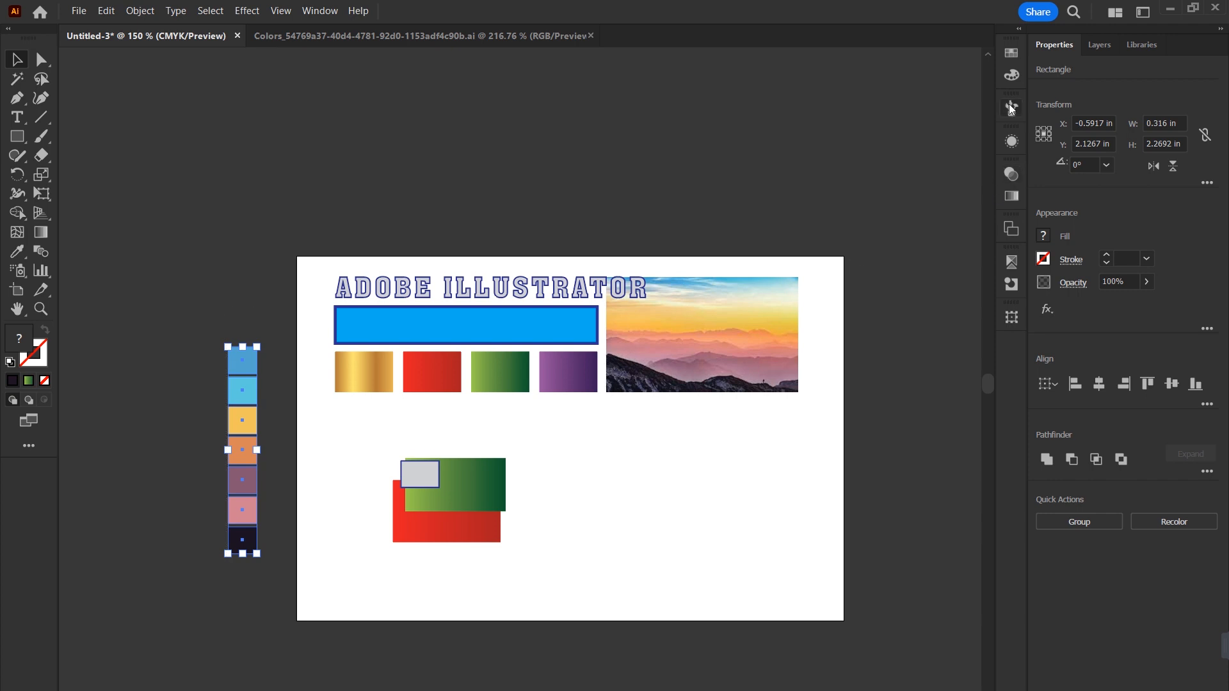
Step: Save the colours of the seven selected squares as a new colour group in the swatches and deselect the squares
{"action": "left_click", "coordinate": [1012, 54]}
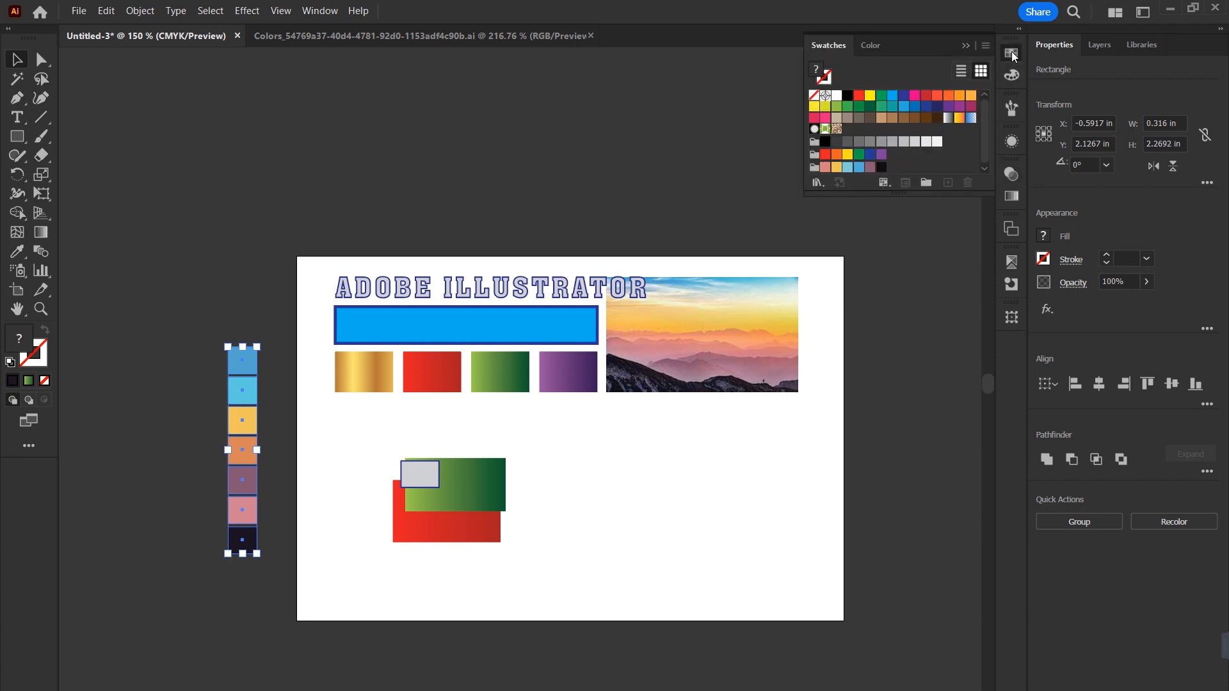
{"action": "left_click", "coordinate": [926, 183]}
{"action": "left_click", "coordinate": [629, 447]}
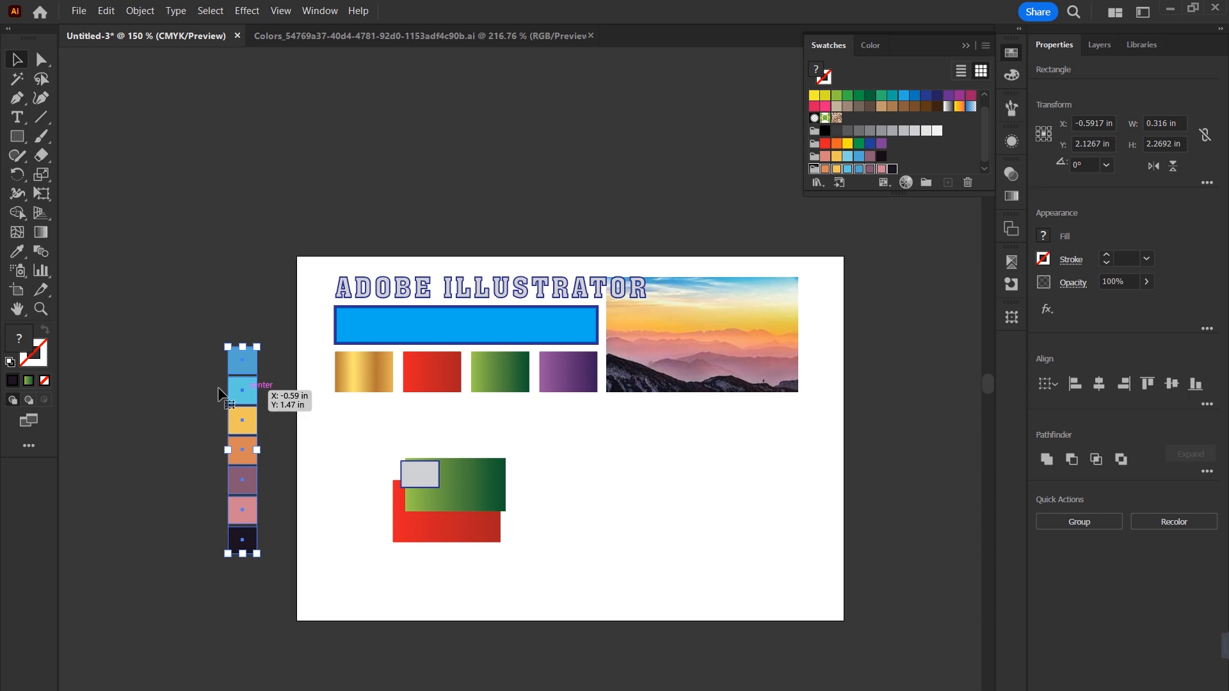
{"action": "left_click", "coordinate": [966, 46]}
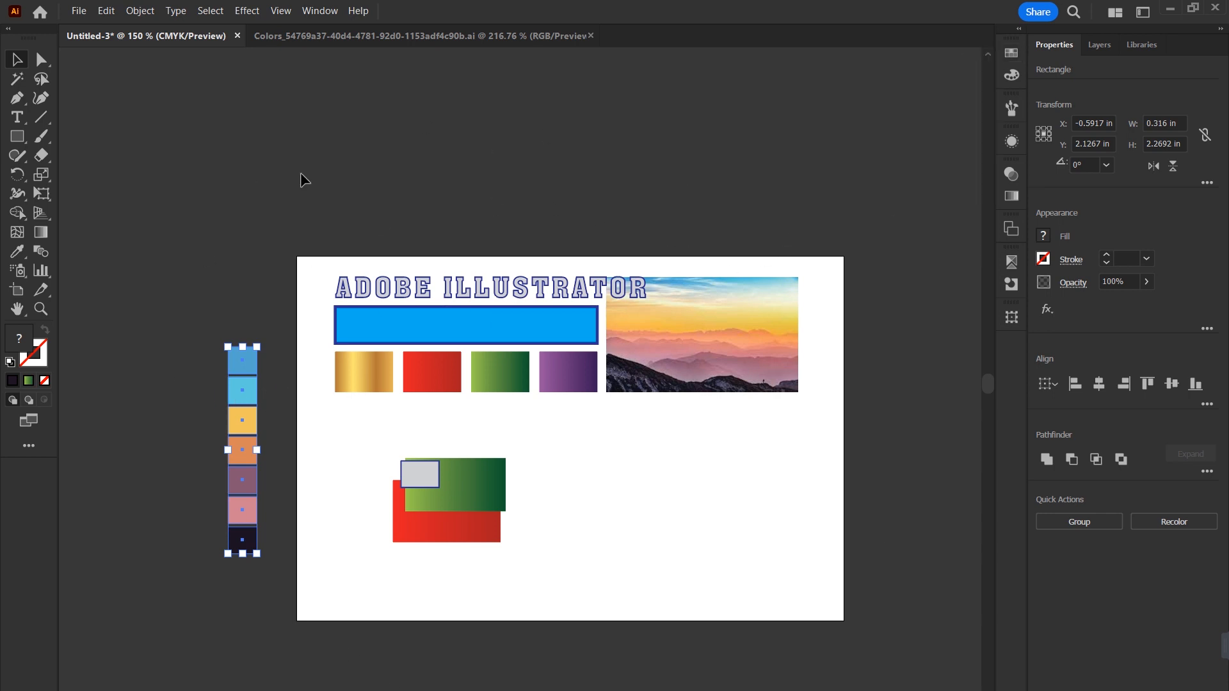
{"action": "left_click", "coordinate": [621, 537]}
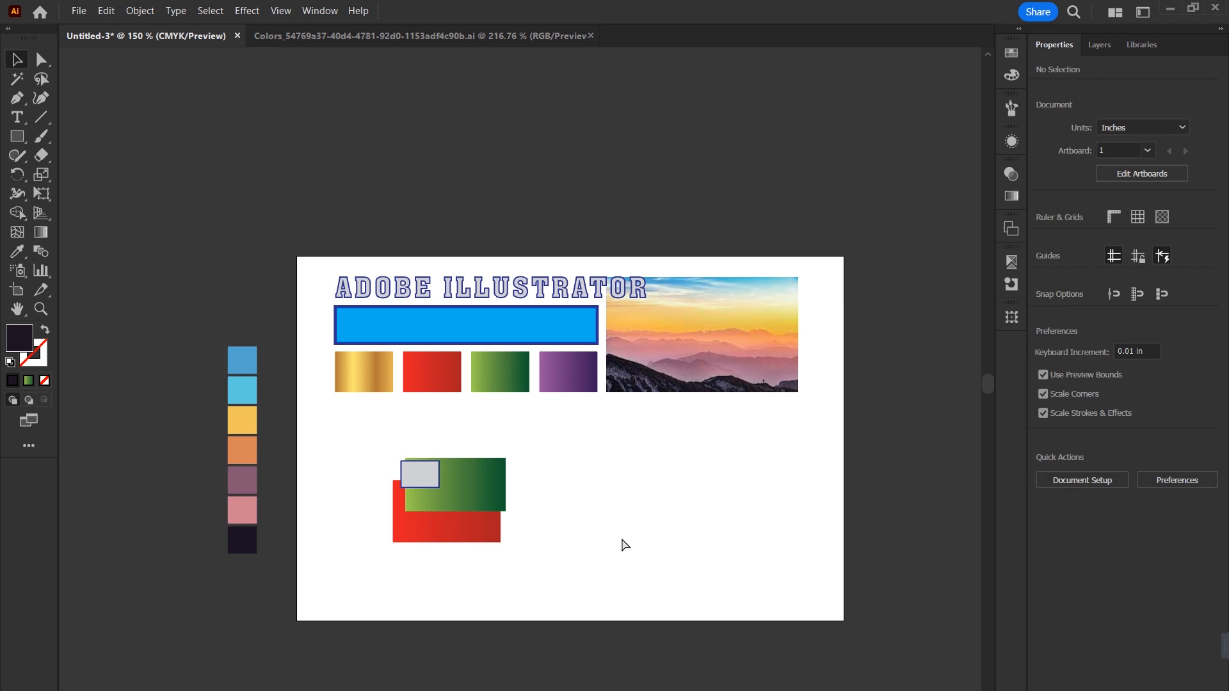
Step: Measure a short diagonal distance across the photo's mountain ridges with the Measure tool
{"action": "scroll", "coordinate": [623, 541], "scroll_direction": "up", "scroll_amount": 3}
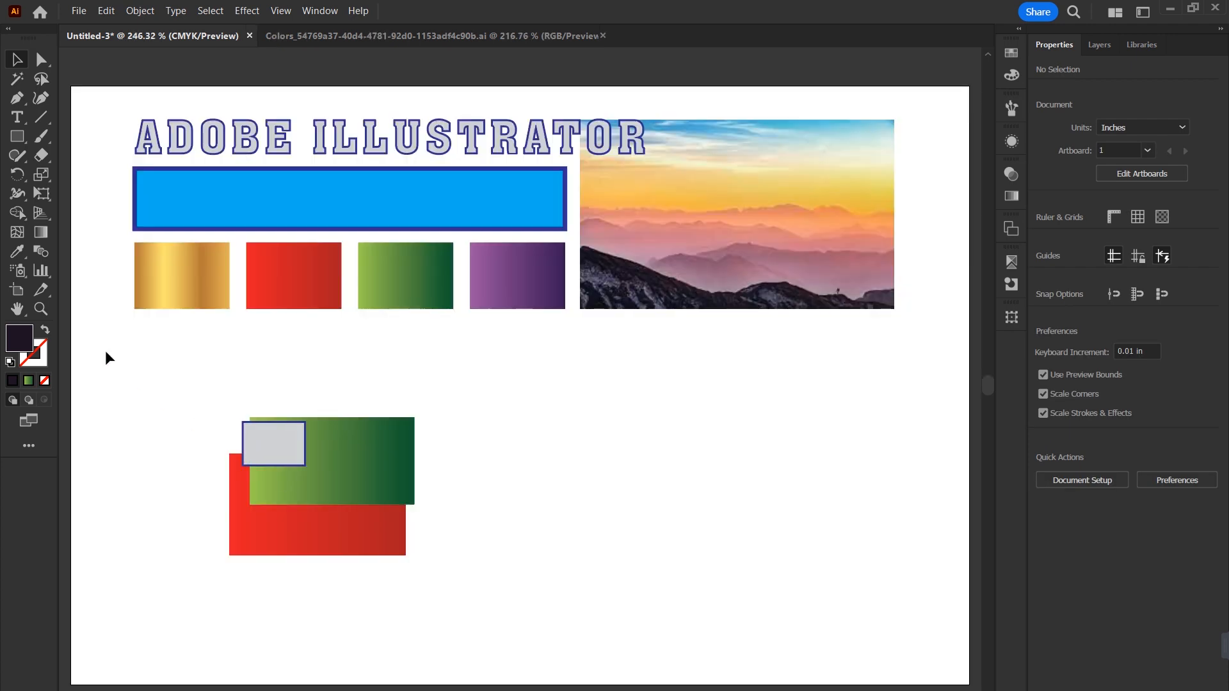
{"action": "left_click_drag", "start_coordinate": [10, 254], "coordinate": [73, 265]}
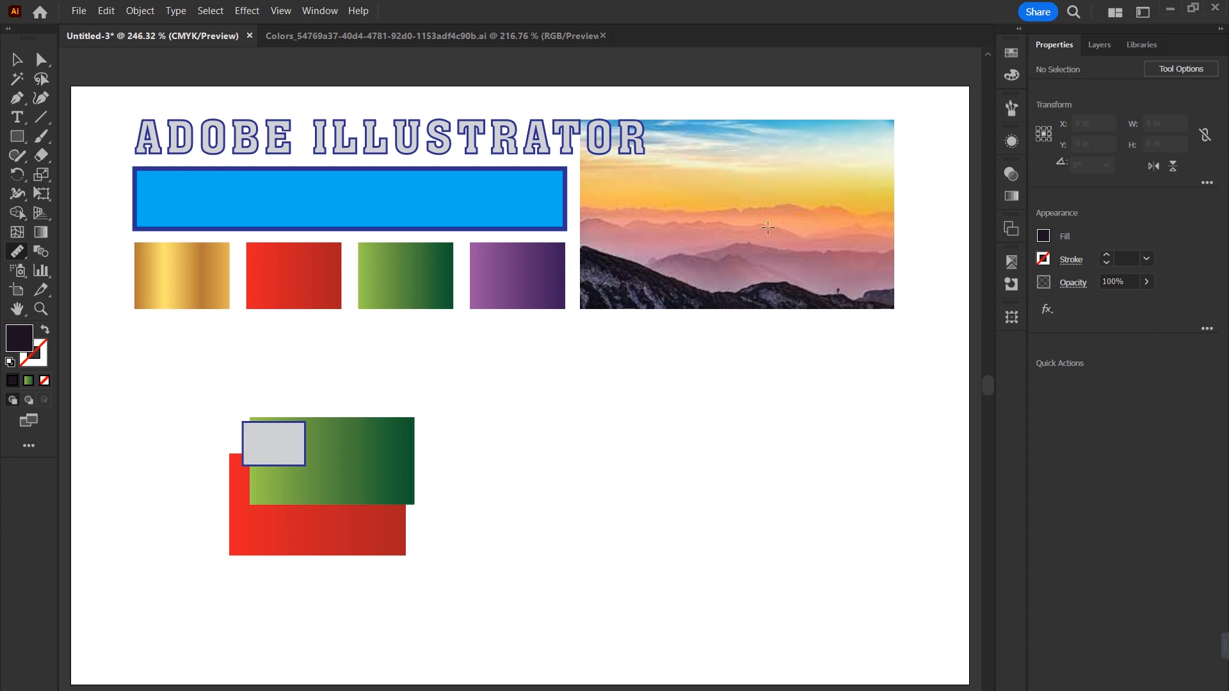
{"action": "scroll", "coordinate": [690, 218], "scroll_direction": "up", "scroll_amount": 10}
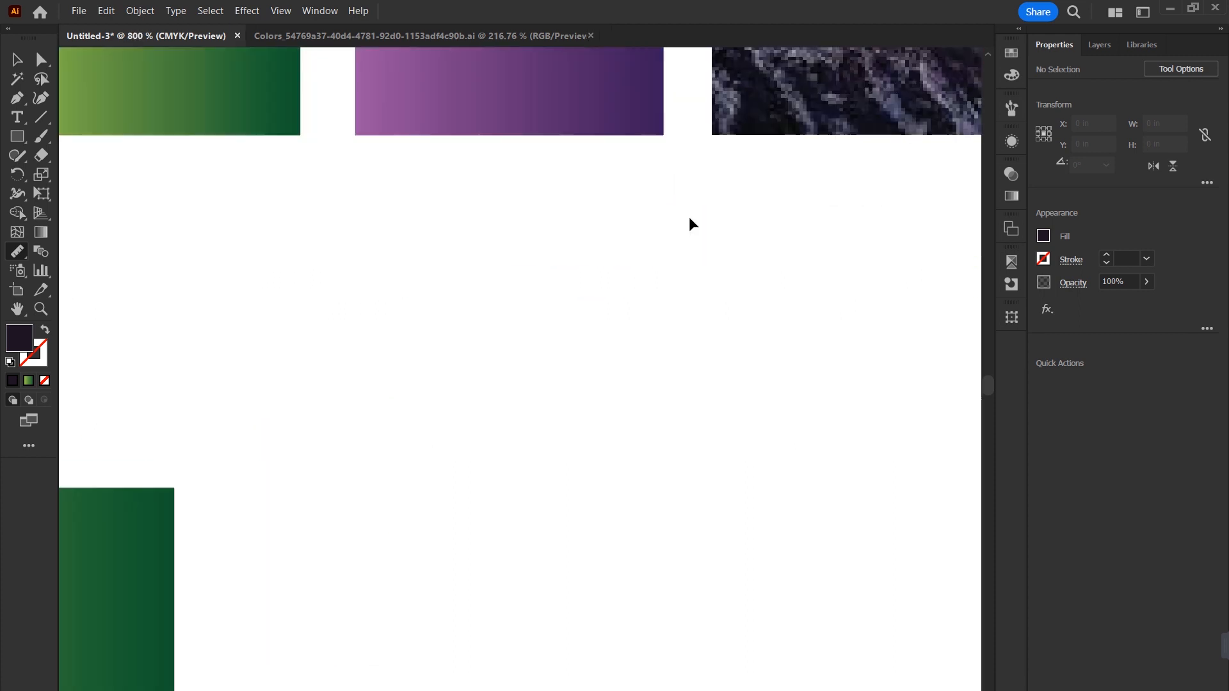
{"action": "key", "text": "ctrl+minus"}
{"action": "key", "text": "ctrl+minus"}
{"action": "key", "text": "ctrl+minus"}
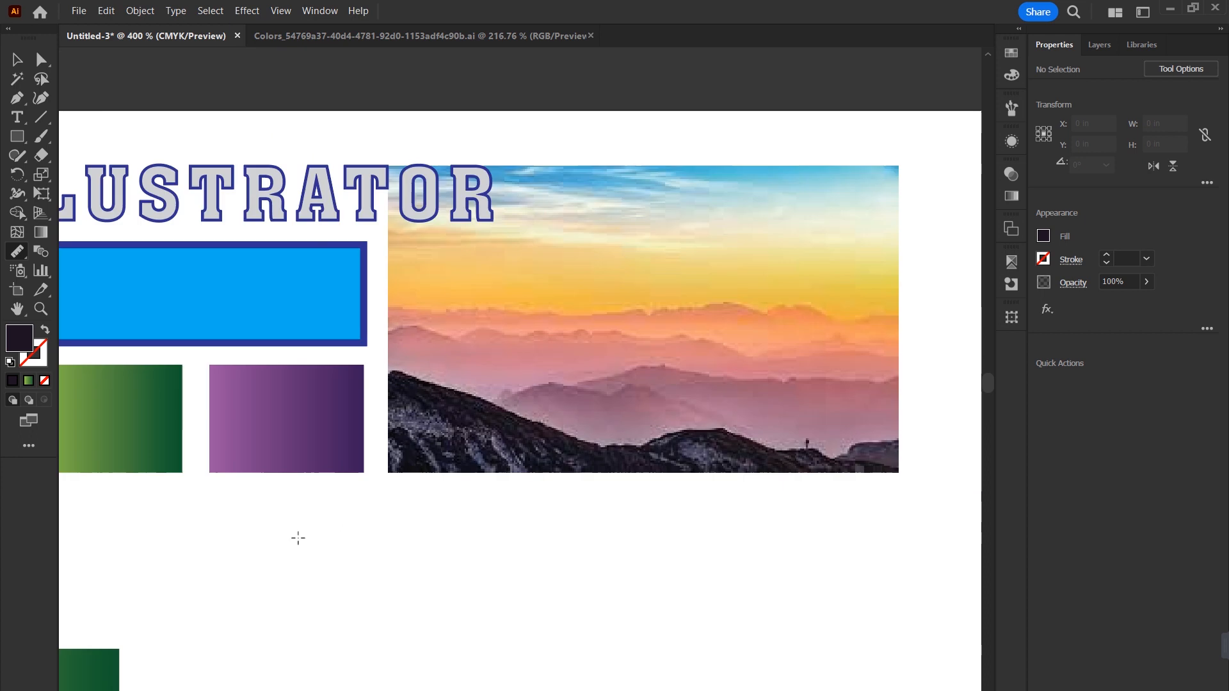
{"action": "left_click_drag", "start_coordinate": [600, 364], "coordinate": [638, 410]}
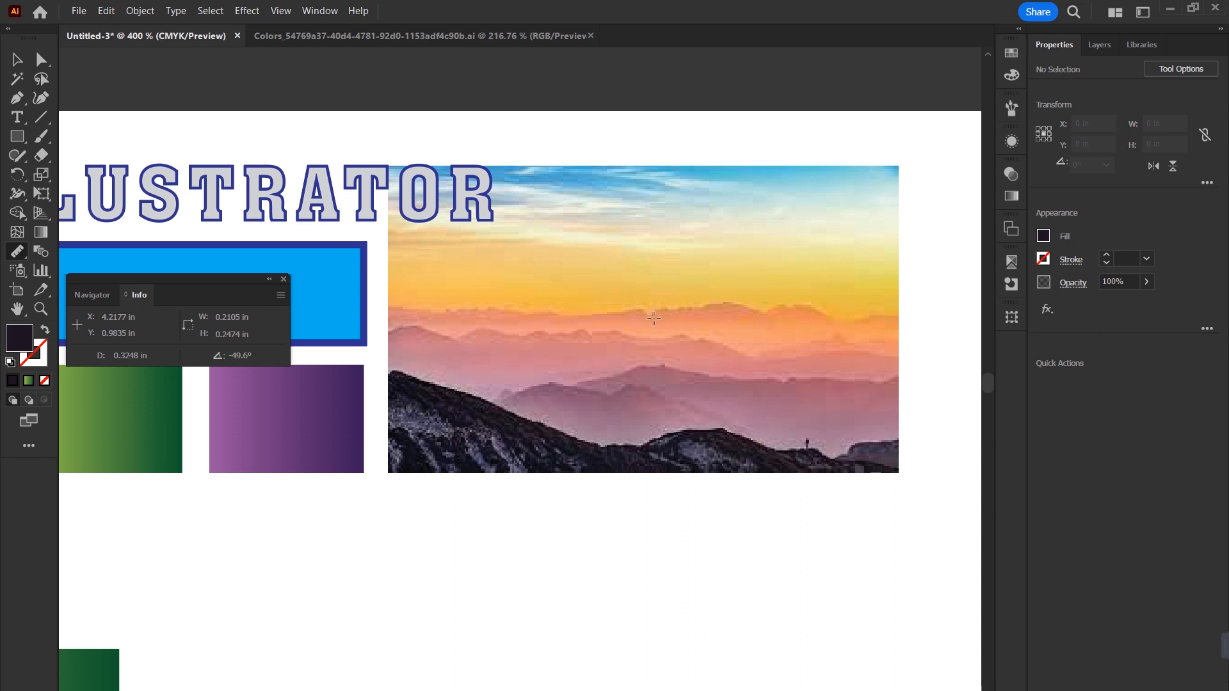
Step: Measure a horizontal distance along the photo's distant ridge line and a diagonal distance across the photo
{"action": "left_click_drag", "start_coordinate": [651, 318], "coordinate": [768, 318]}
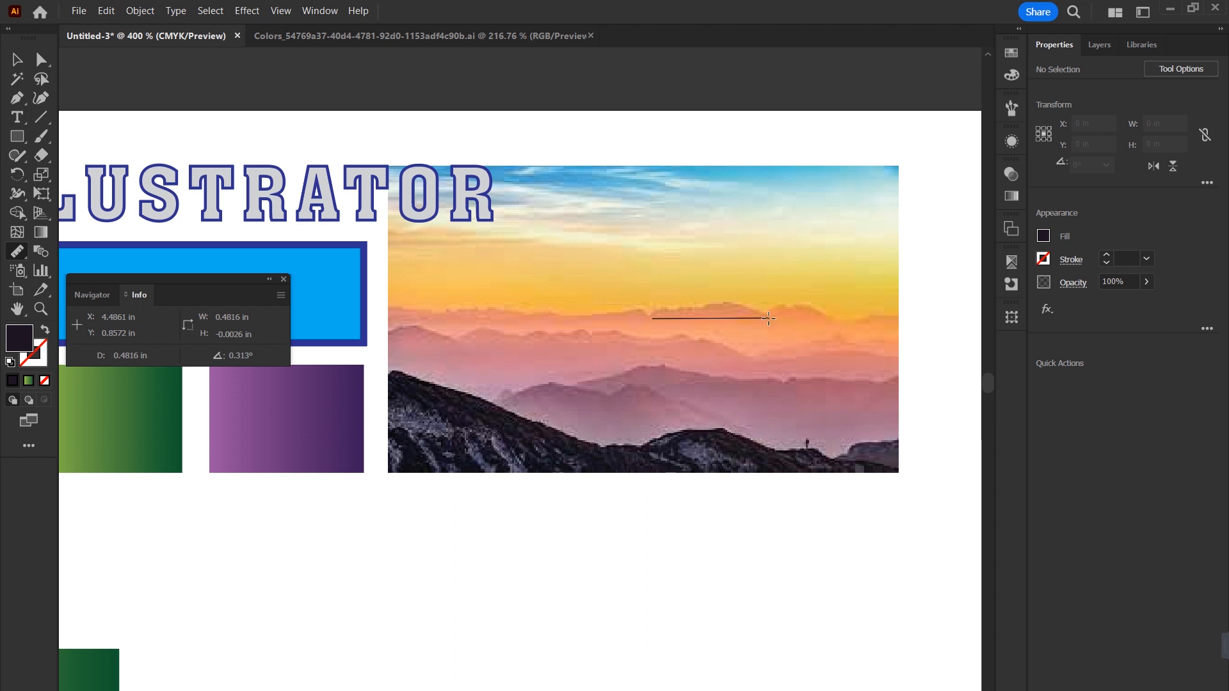
{"action": "left_click_drag", "start_coordinate": [768, 318], "coordinate": [769, 319]}
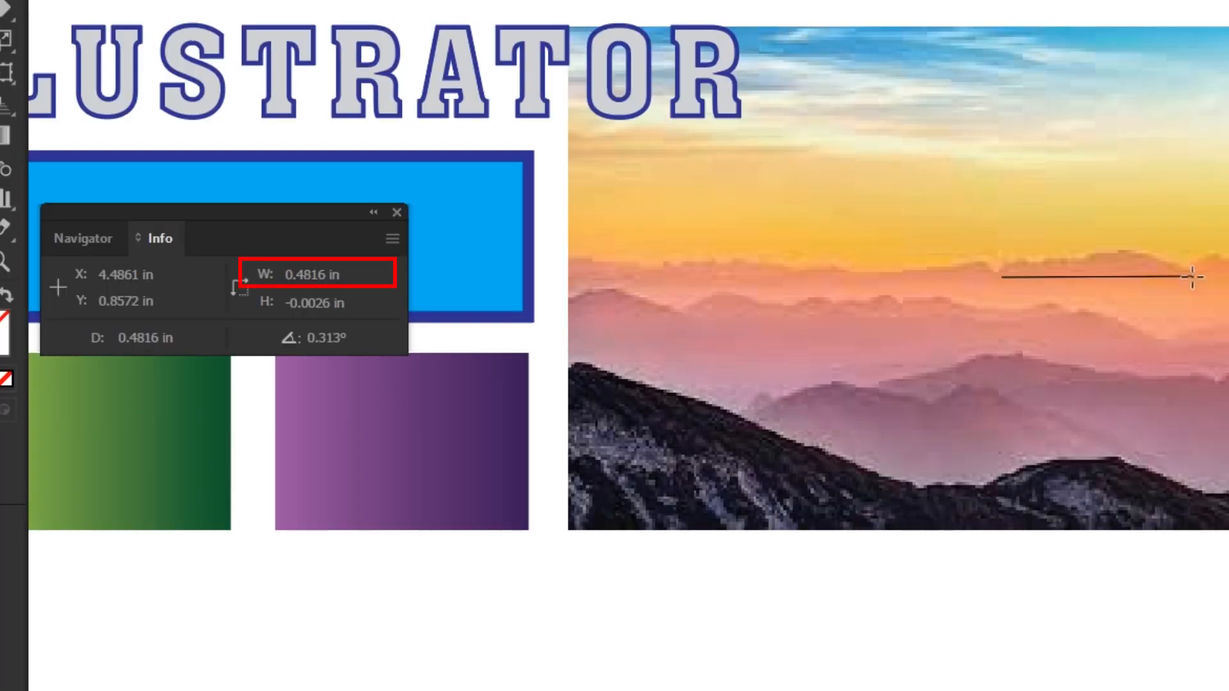
{"action": "left_click_drag", "start_coordinate": [1192, 276], "coordinate": [1193, 277]}
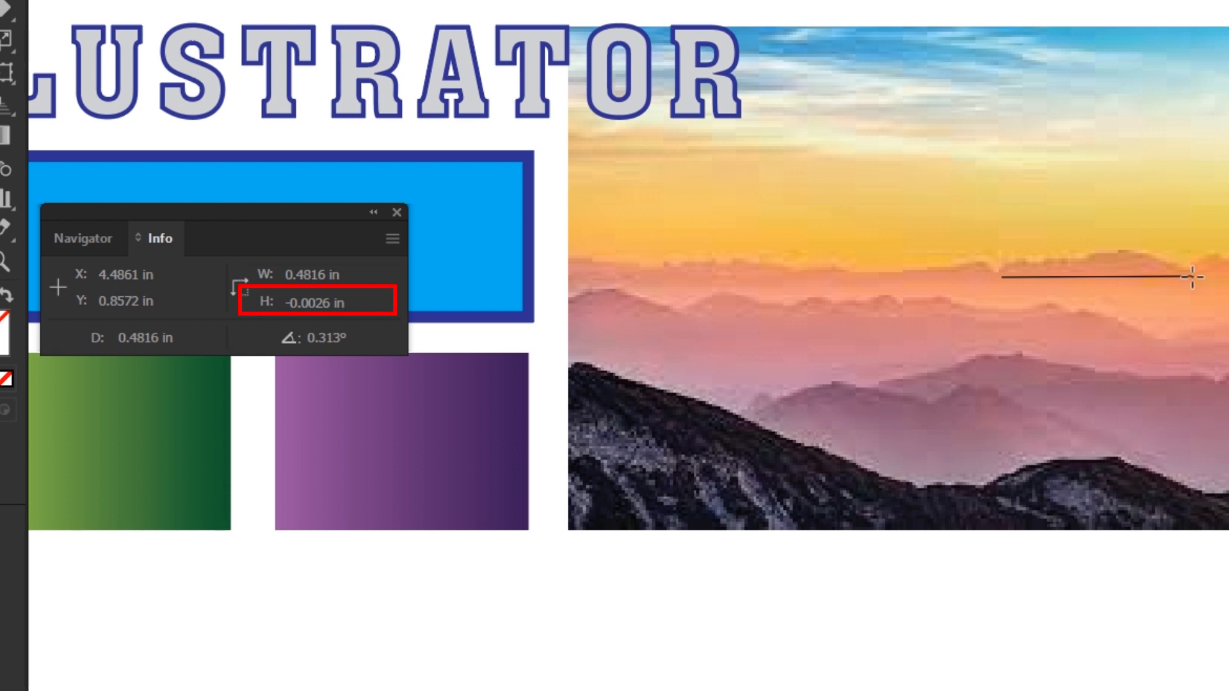
{"action": "left_click_drag", "start_coordinate": [1192, 276], "coordinate": [1192, 277]}
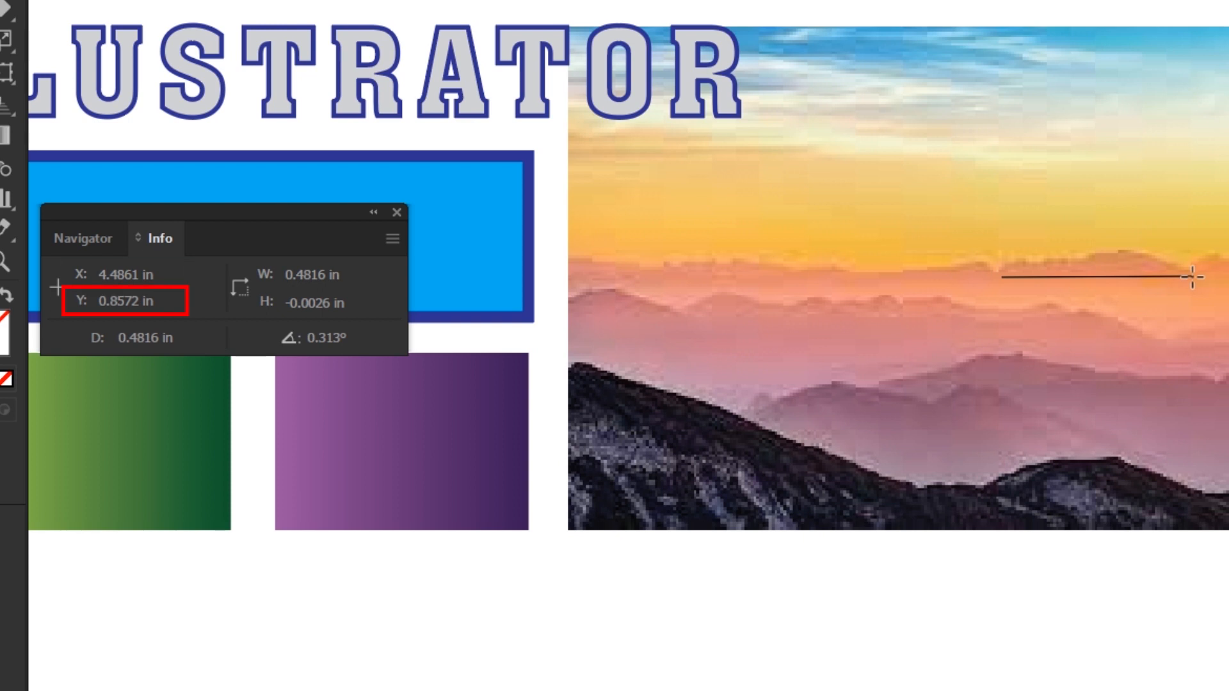
{"action": "mouse_move", "coordinate": [1192, 277]}
{"action": "left_mouse_down"}
{"action": "mouse_move", "coordinate": [1170, 391]}
{"action": "mouse_move", "coordinate": [1085, 509]}
{"action": "mouse_move", "coordinate": [924, 582]}
{"action": "mouse_move", "coordinate": [637, 288]}
{"action": "mouse_move", "coordinate": [647, 239]}
{"action": "mouse_move", "coordinate": [766, 160]}
{"action": "mouse_move", "coordinate": [924, 115]}
{"action": "mouse_move", "coordinate": [1160, 97]}
{"action": "mouse_move", "coordinate": [1228, 109]}
{"action": "mouse_move", "coordinate": [1228, 424]}
{"action": "mouse_move", "coordinate": [1173, 405]}
{"action": "left_mouse_up"}
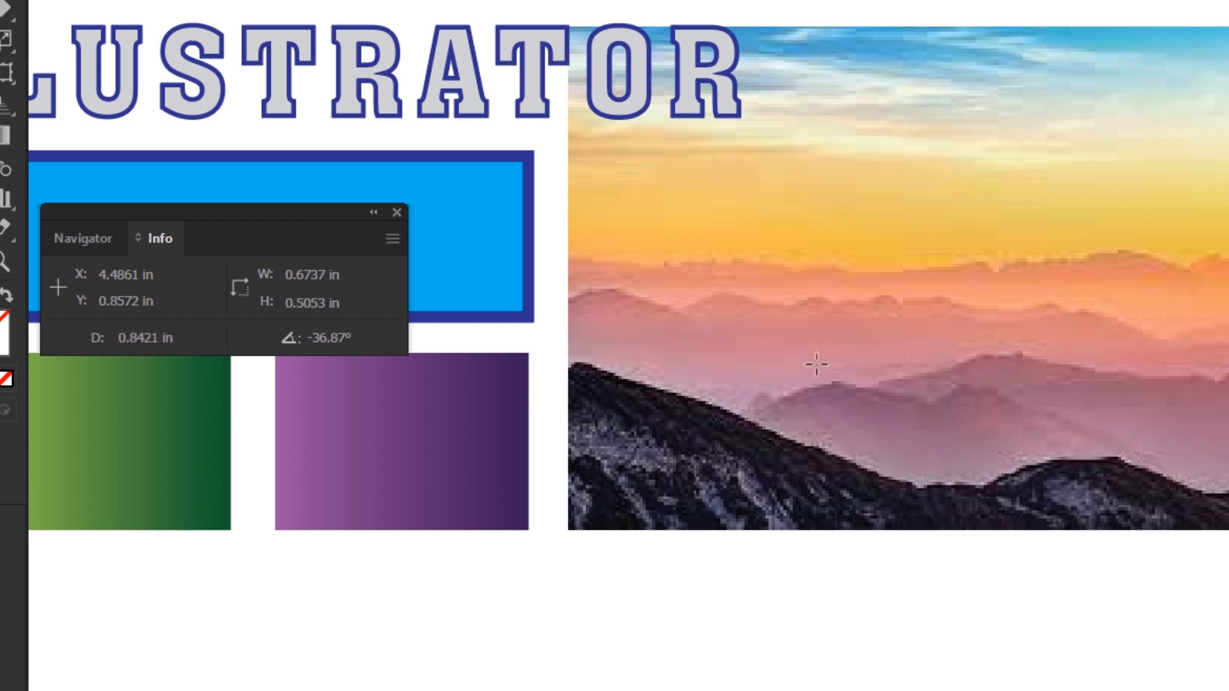
Step: Show the Navigator and magnify the photo's mountains to 2400%
{"action": "left_click", "coordinate": [73, 238]}
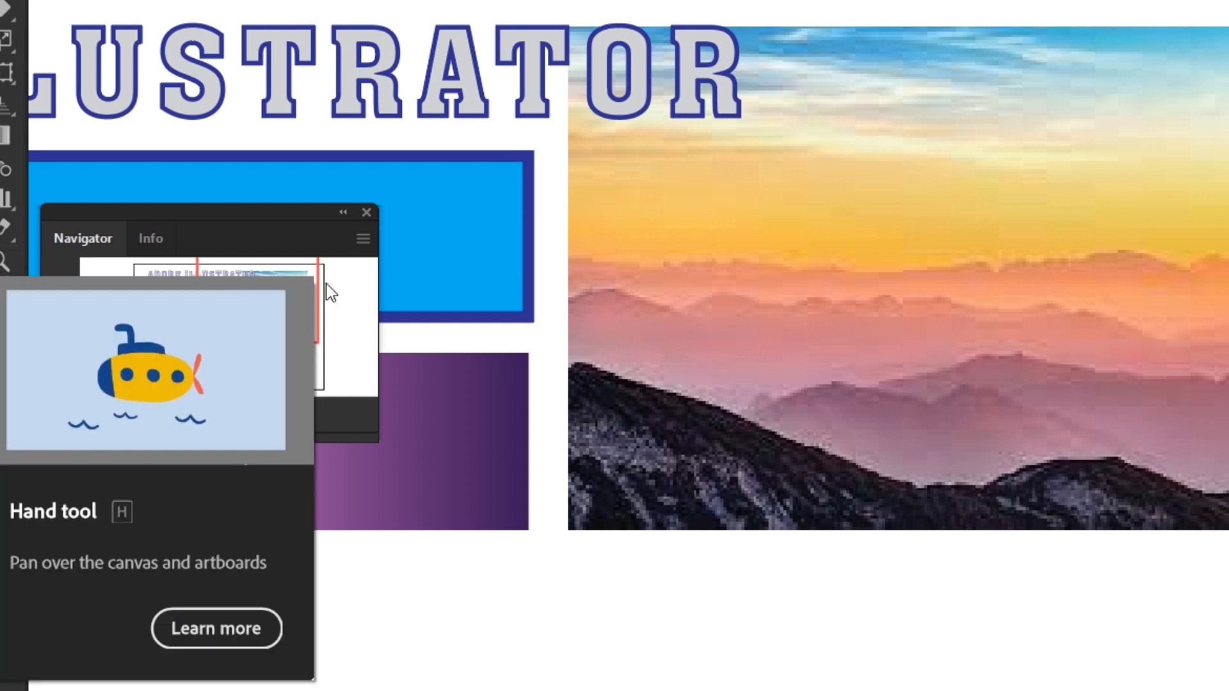
{"action": "key", "text": "ctrl+equal"}
{"action": "key", "text": "ctrl+equal"}
{"action": "key", "text": "ctrl+equal"}
{"action": "key", "text": "ctrl+equal"}
{"action": "key", "text": "ctrl+equal"}
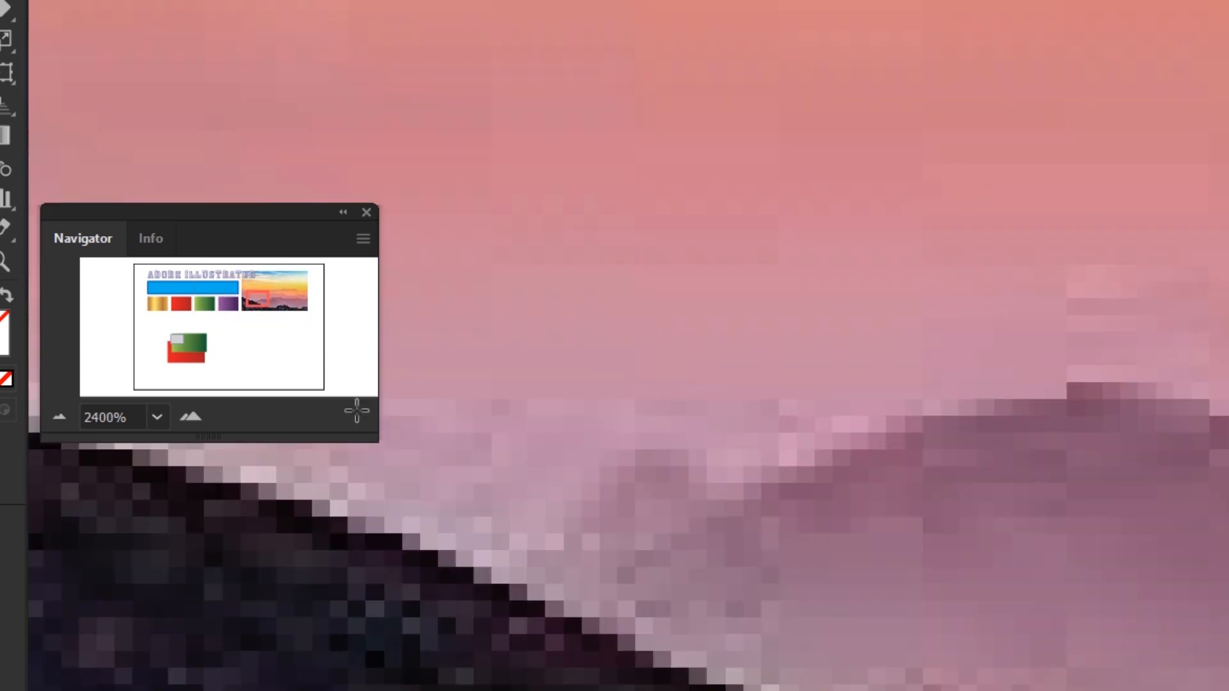
Step: Pan at 2400% across the title lettering, the blue bar and the photo's edge to examine how the Navigator frame follows
{"action": "left_click_drag", "start_coordinate": [924, 222], "coordinate": [982, 582]}
{"action": "scroll", "coordinate": [950, 183], "scroll_direction": "up", "scroll_amount": 5}
{"action": "scroll", "coordinate": [950, 184], "scroll_direction": "up", "scroll_amount": 5}
{"action": "scroll", "coordinate": [793, 225], "scroll_direction": "left", "scroll_amount": 10}
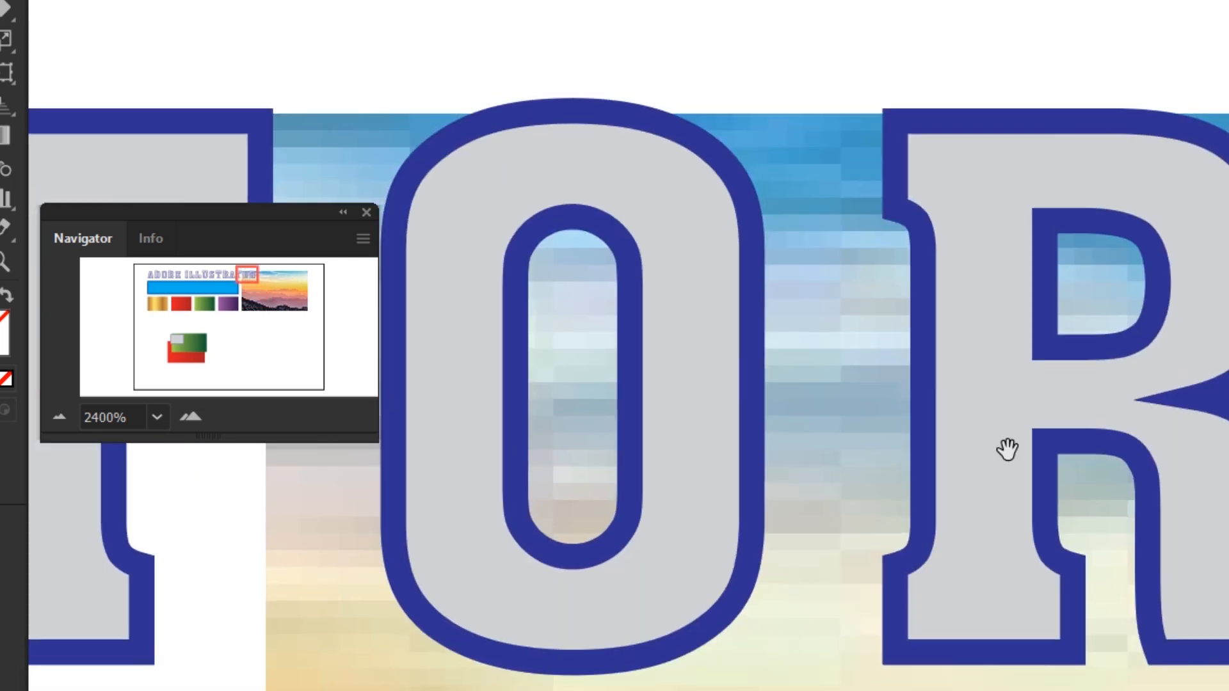
{"action": "scroll", "coordinate": [1030, 222], "scroll_direction": "down", "scroll_amount": 10}
{"action": "scroll", "coordinate": [1170, 200], "scroll_direction": "left", "scroll_amount": 5}
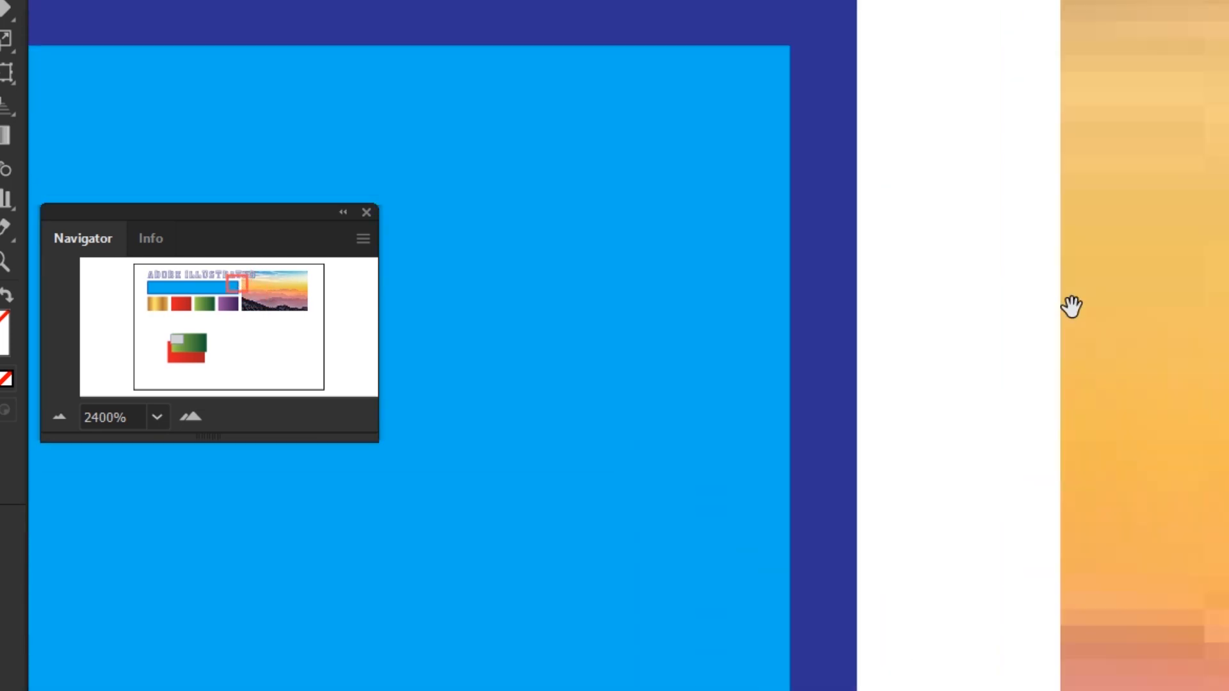
{"action": "scroll", "coordinate": [933, 326], "scroll_direction": "right", "scroll_amount": 3}
{"action": "scroll", "coordinate": [987, 291], "scroll_direction": "down", "scroll_amount": 2}
{"action": "scroll", "coordinate": [986, 291], "scroll_direction": "right", "scroll_amount": 2}
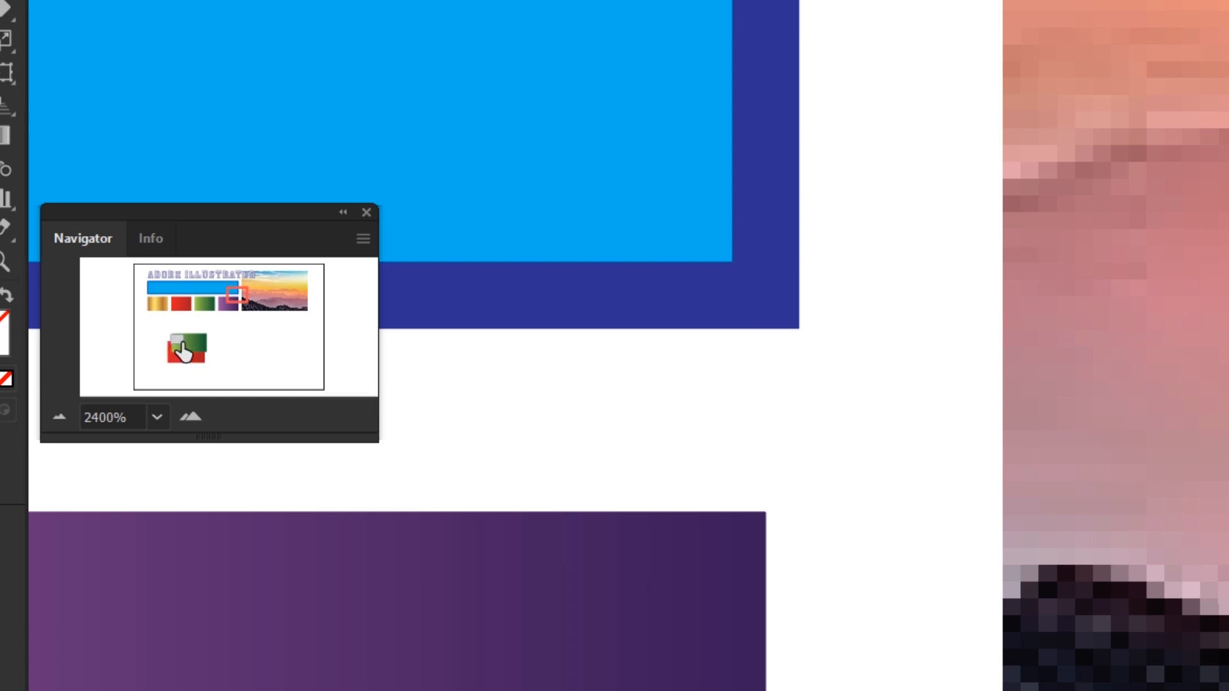
Step: Use the Navigator to inspect the overlapping rectangles, title, gradient squares, blue bar and photo, and fit the artboard in the window
{"action": "left_click_drag", "start_coordinate": [235, 296], "coordinate": [177, 345]}
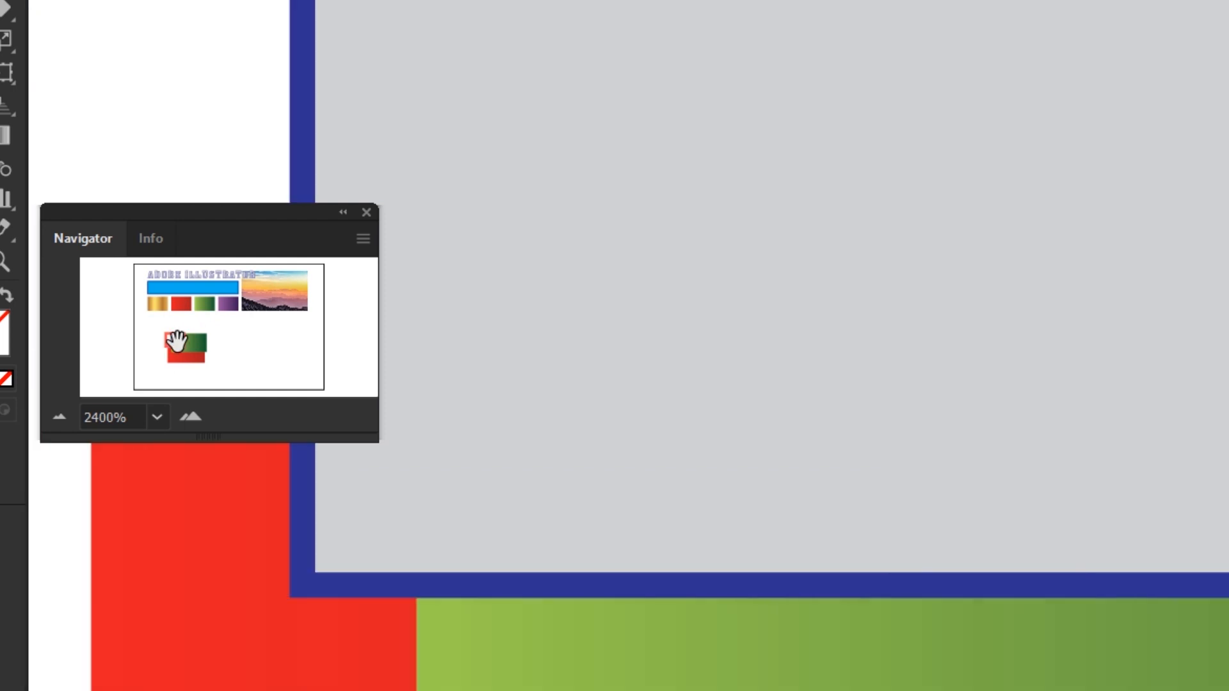
{"action": "left_click", "coordinate": [186, 274]}
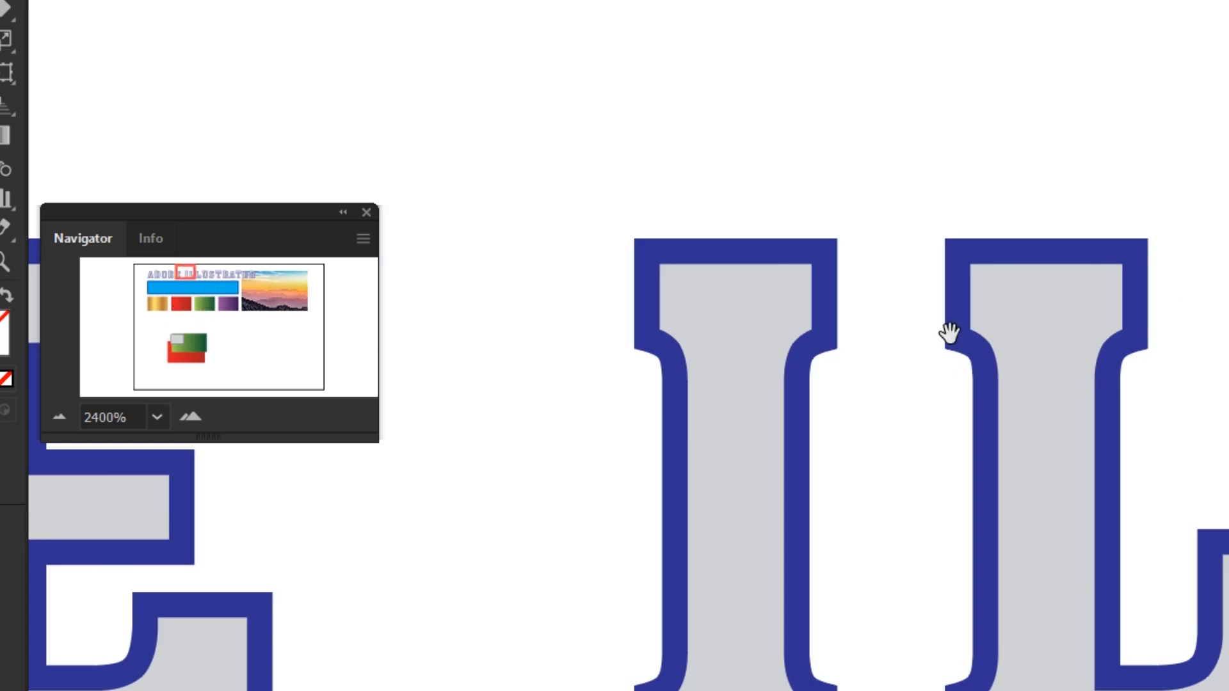
{"action": "left_click", "coordinate": [275, 349]}
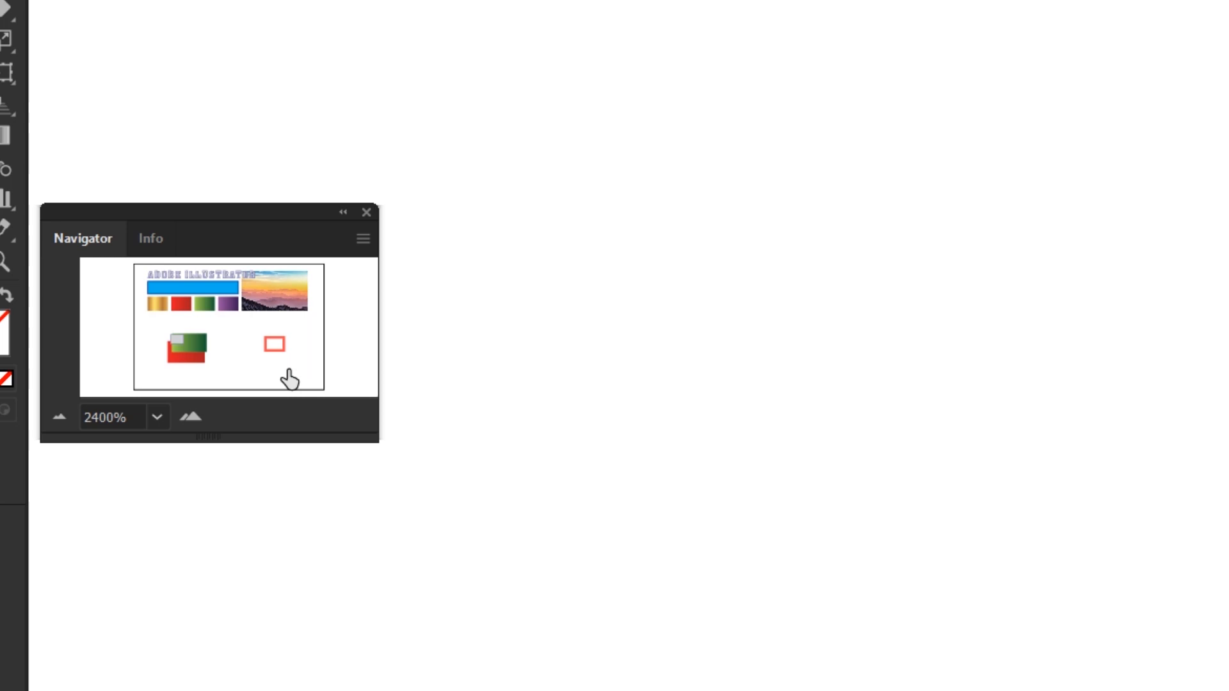
{"action": "left_click", "coordinate": [292, 376]}
{"action": "left_click", "coordinate": [205, 304]}
{"action": "left_click", "coordinate": [157, 303]}
{"action": "left_click", "coordinate": [186, 288]}
{"action": "left_click", "coordinate": [274, 296]}
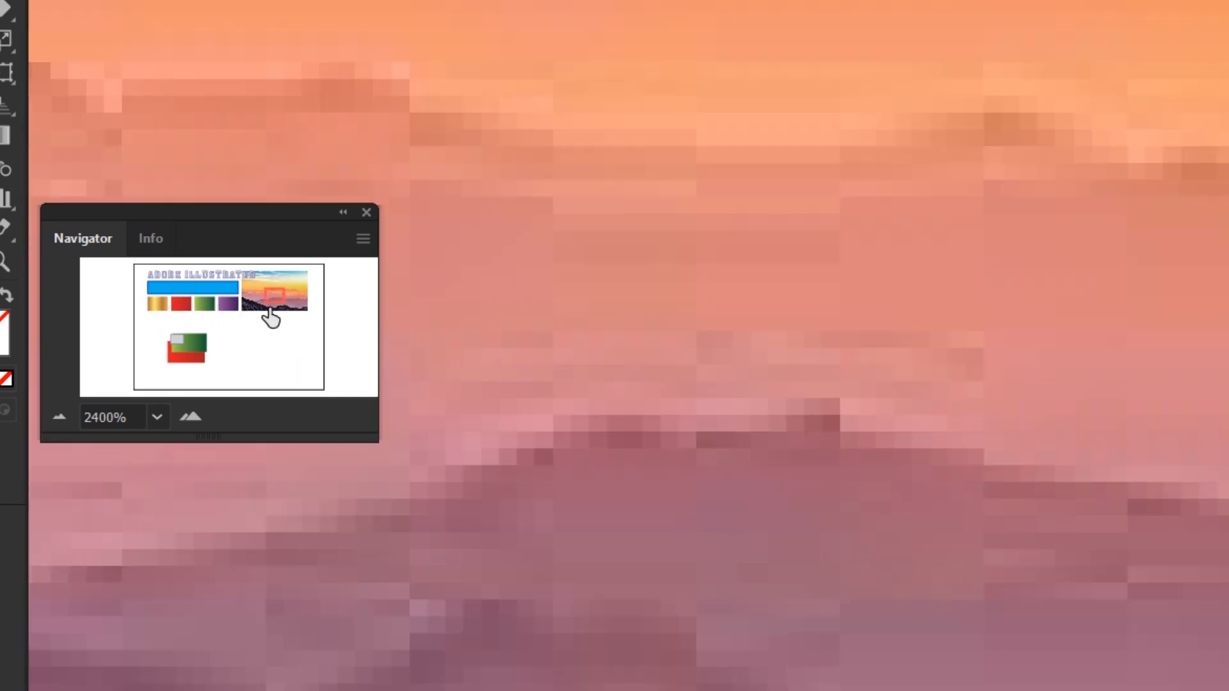
{"action": "left_click", "coordinate": [203, 310]}
{"action": "key", "text": "ctrl+0"}
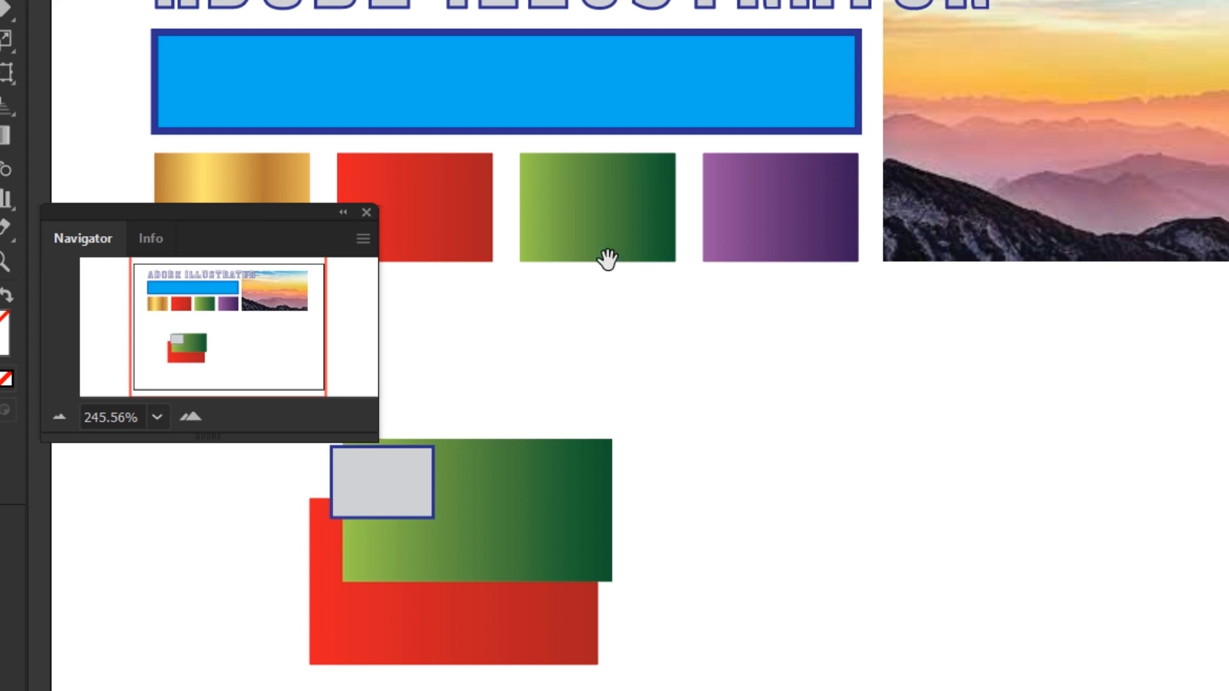